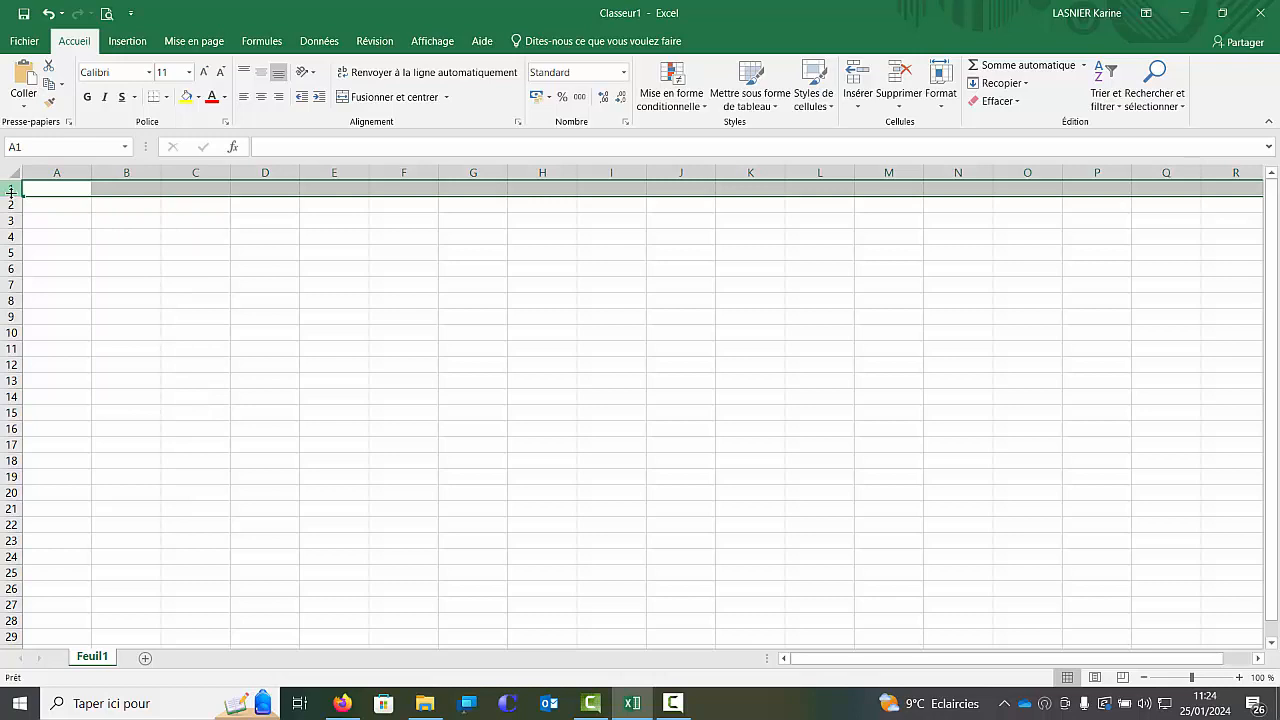
pyautogui.click(11, 203)
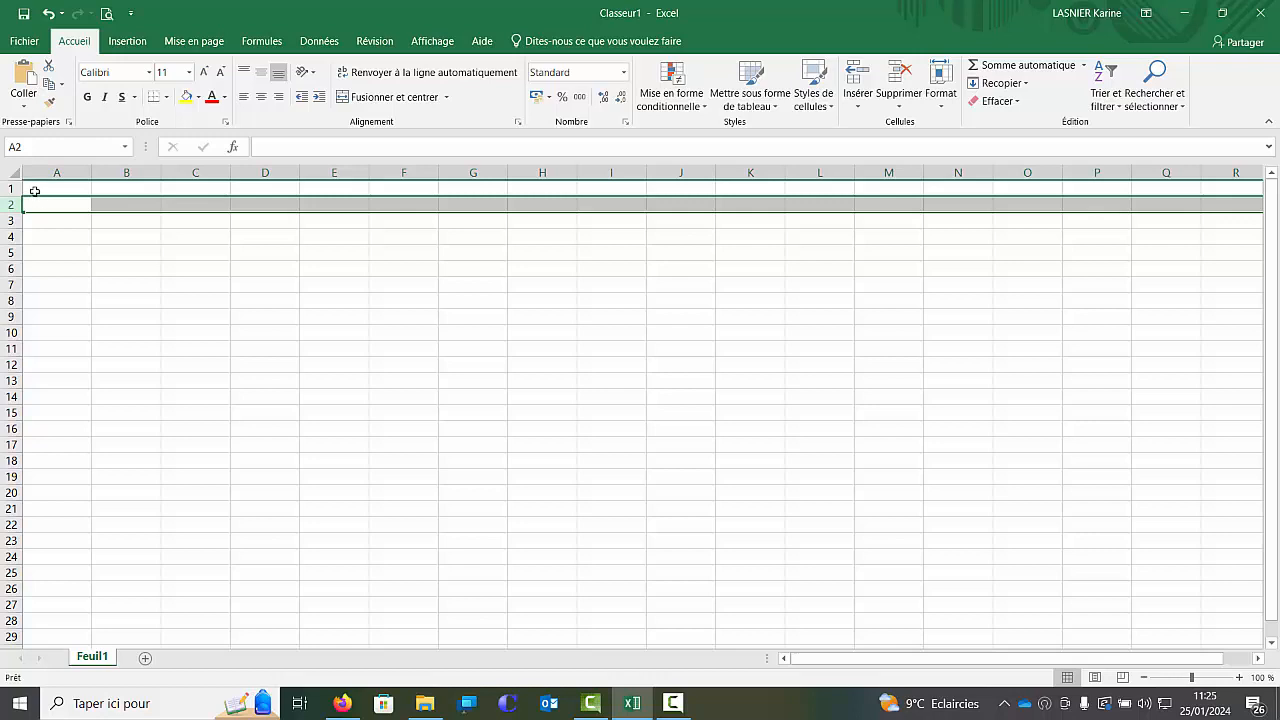
pyautogui.click(20, 189)
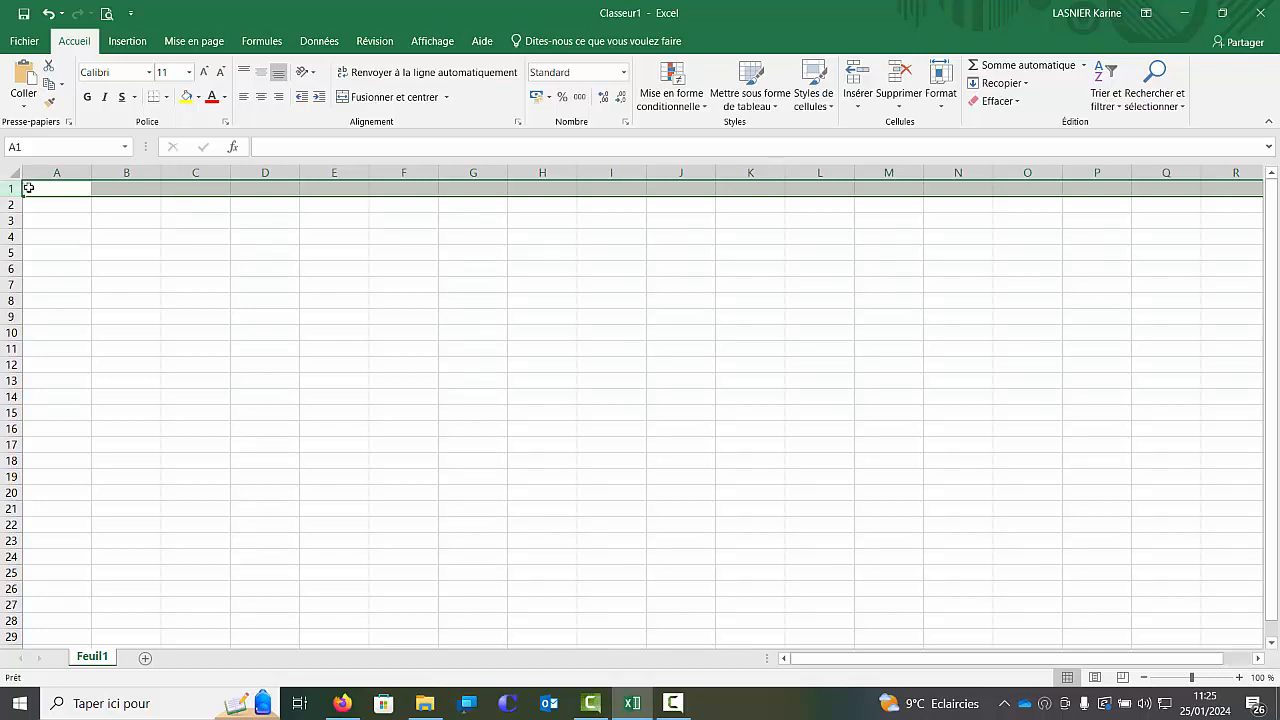
# Enter the values 0; 1,4; 2,13; 2,71; 3,4; 4,15 and 5,48 across cells A1 to G1
pyautogui.click(29, 188)
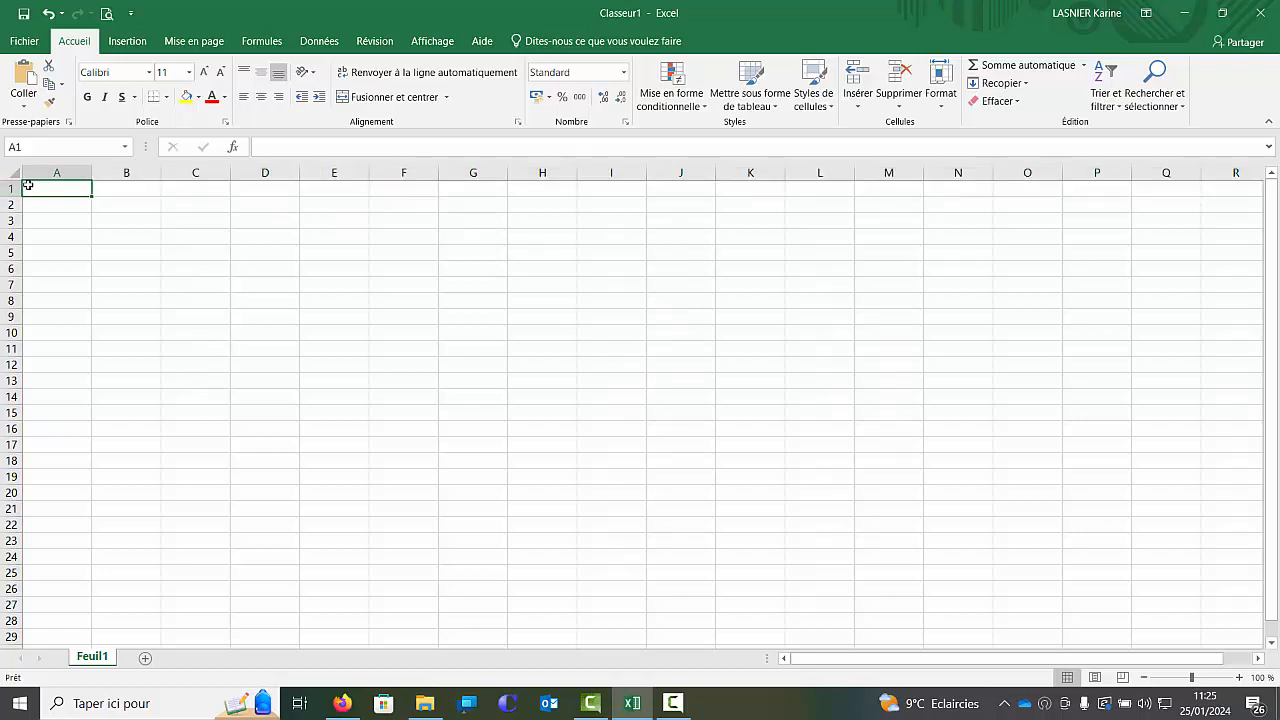
pyautogui.write('0')
pyautogui.press('Tab')
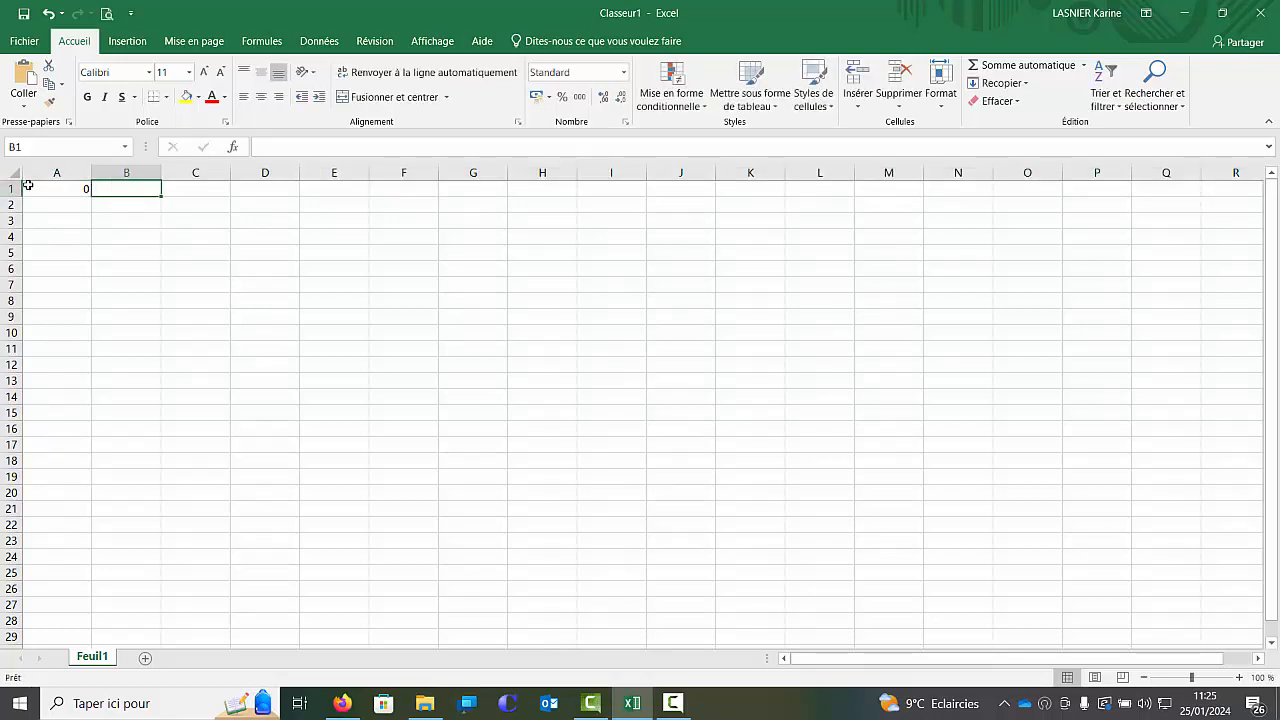
pyautogui.write('1,4')
pyautogui.press('Tab')
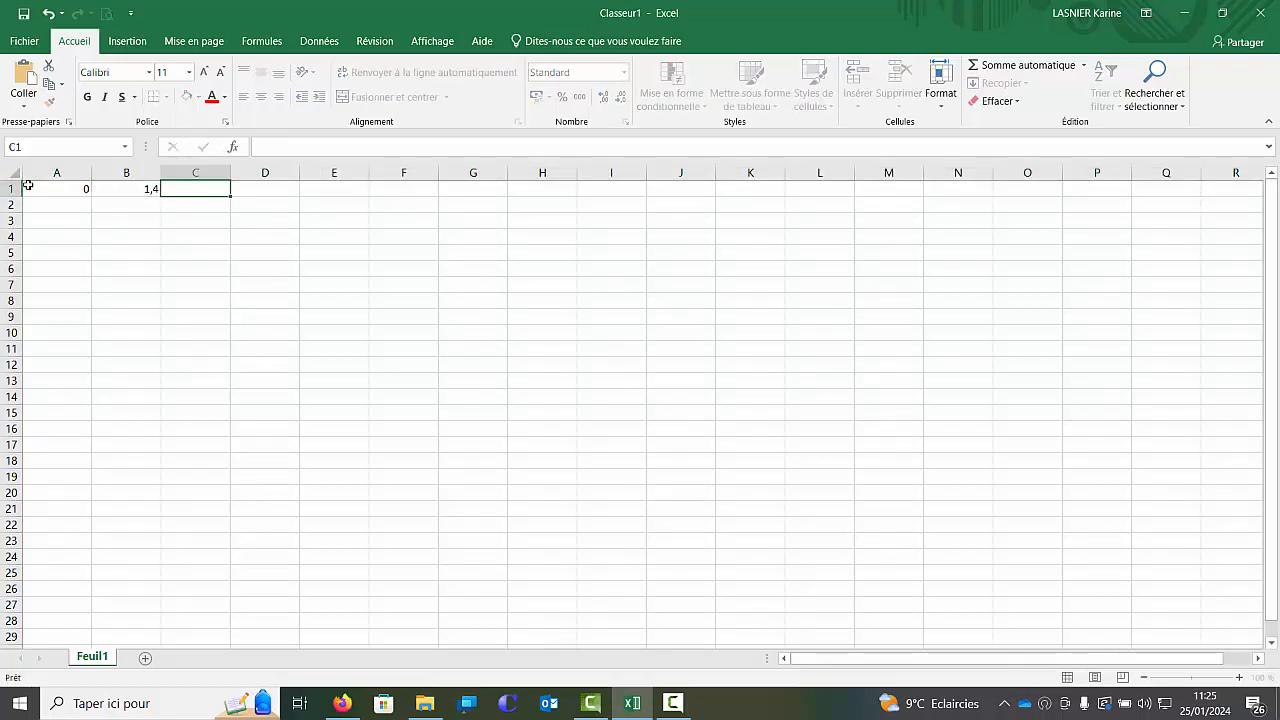
pyautogui.write('2,13')
pyautogui.press('Tab')
pyautogui.write('2,71')
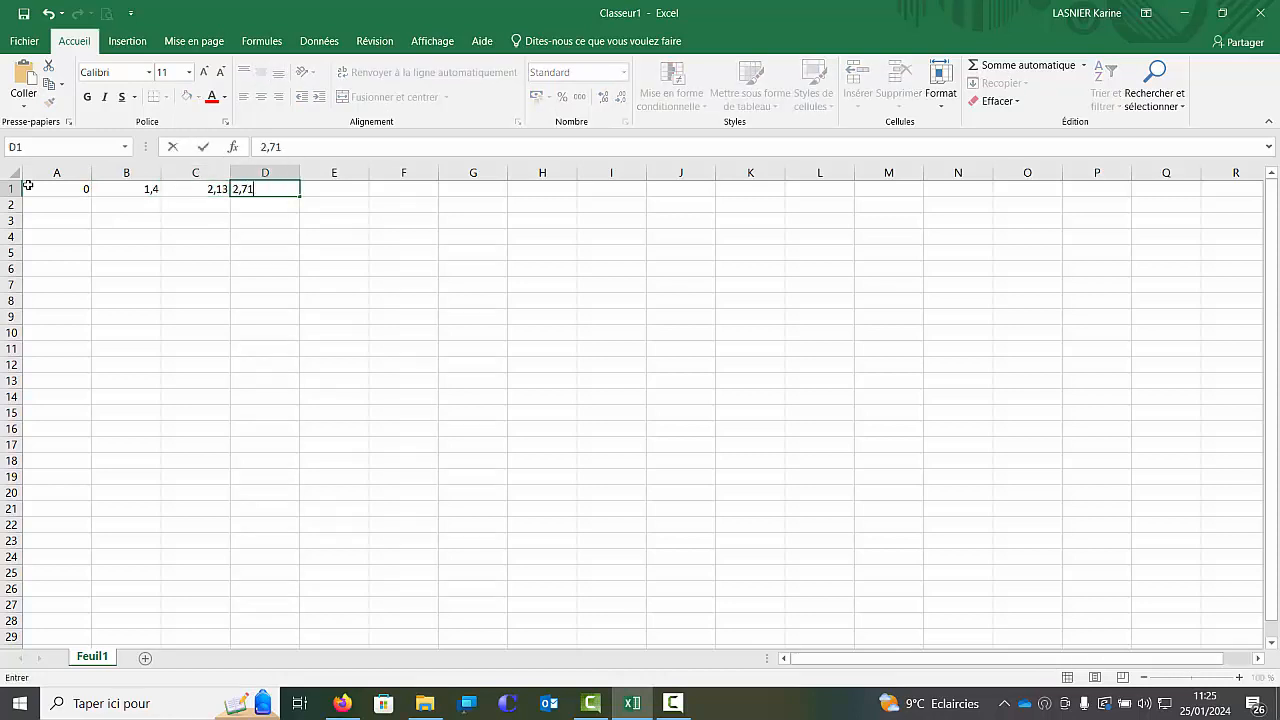
pyautogui.press('Tab')
pyautogui.write('3,')
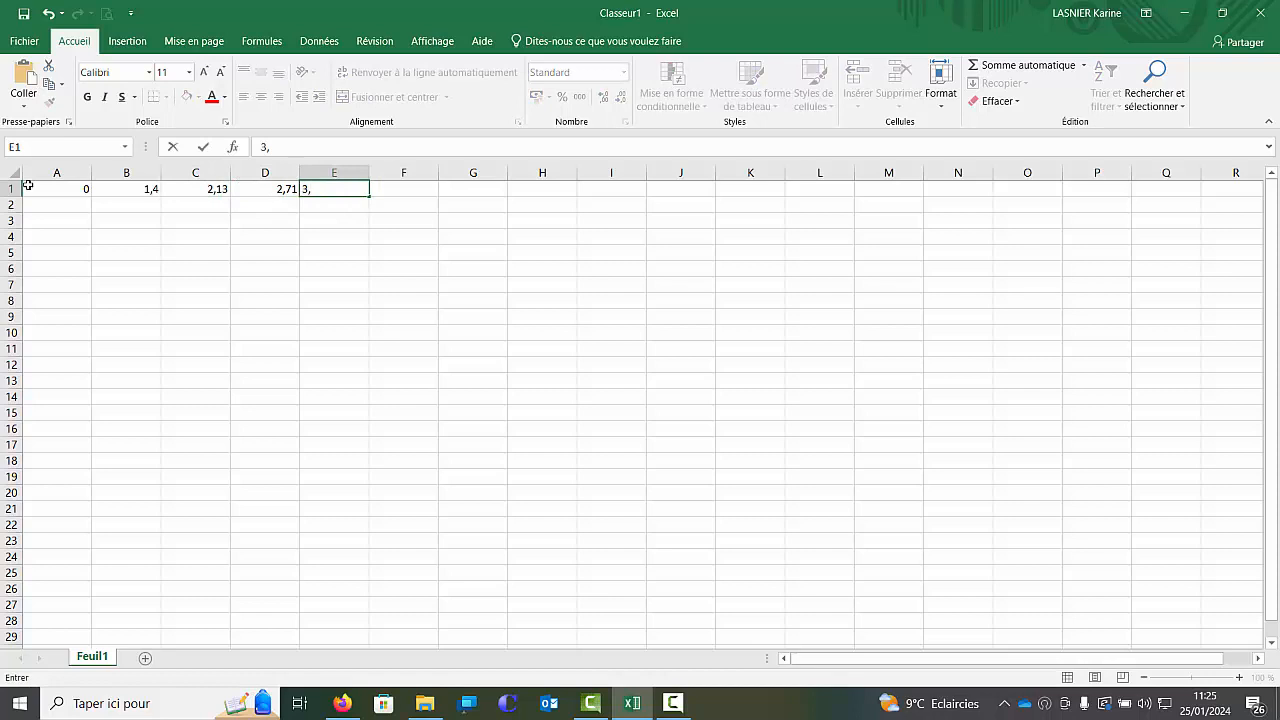
pyautogui.write('4')
pyautogui.press('Tab')
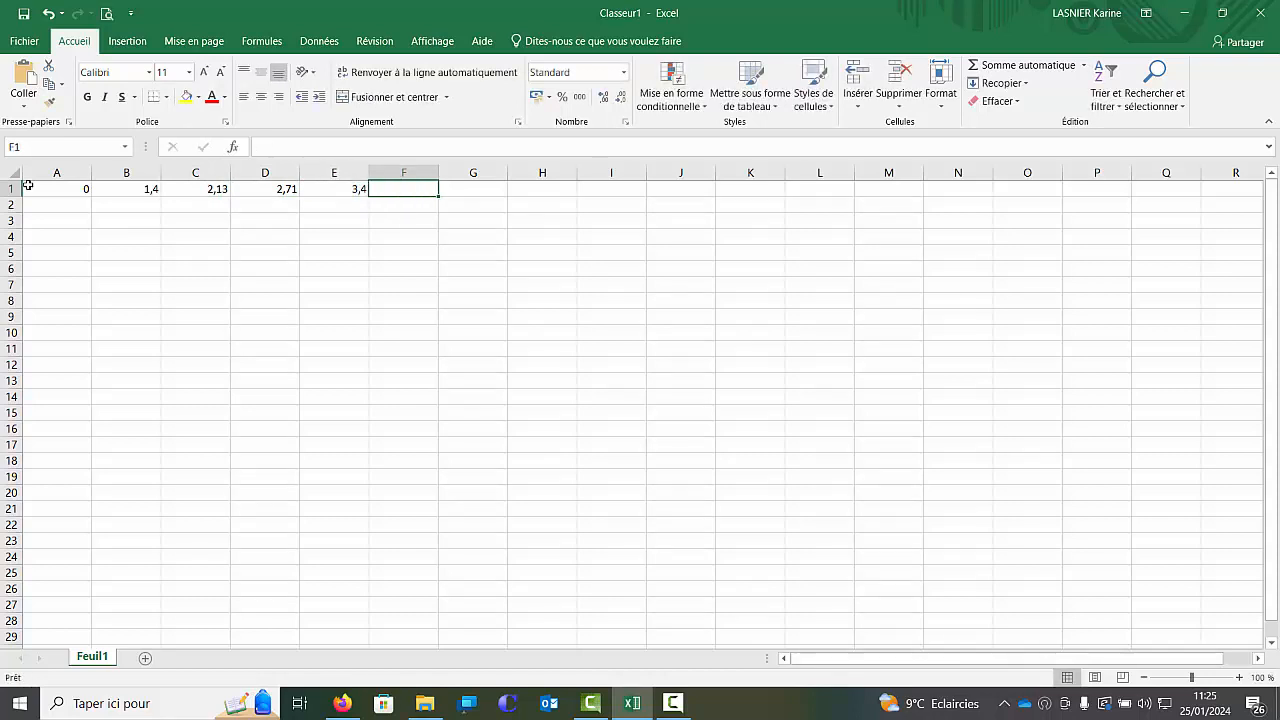
pyautogui.write('4,15')
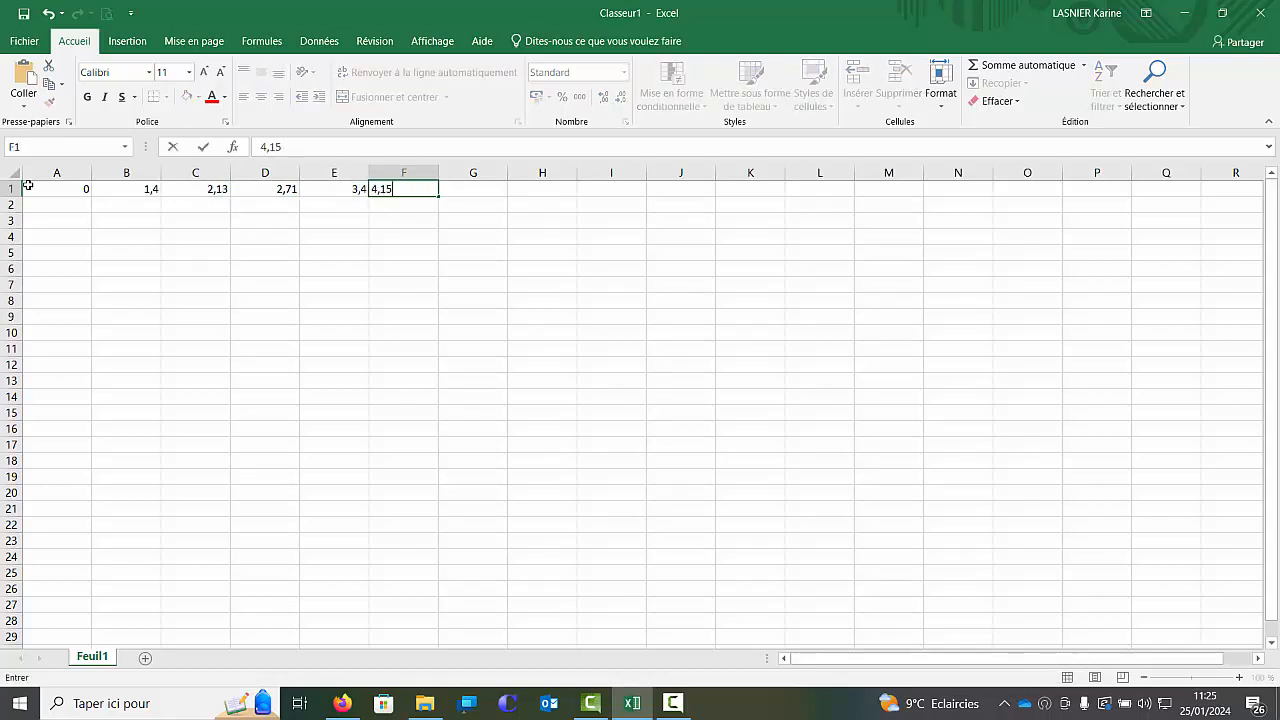
pyautogui.press('Tab')
pyautogui.write('5,')
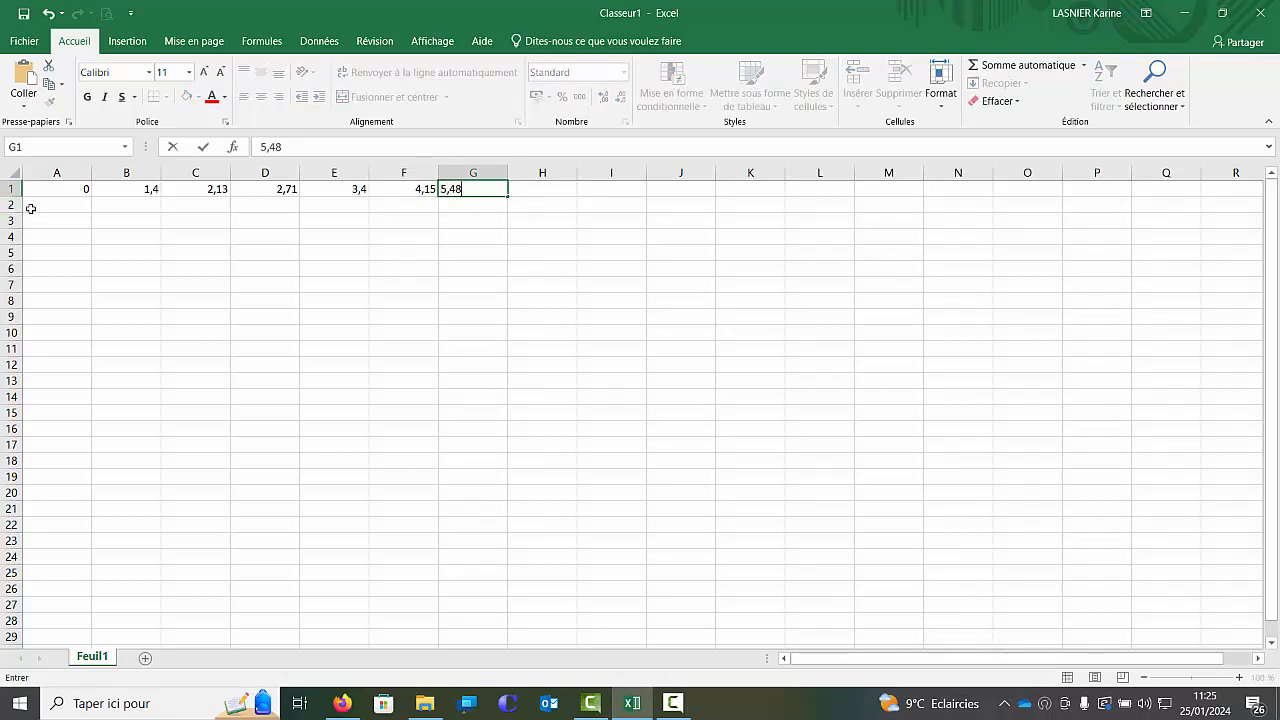
# Enter the values 0; 3,15; 4,67; 5,97; 7,49; 9,09 and 12,06 across cells A2 to G2
pyautogui.click(32, 203)
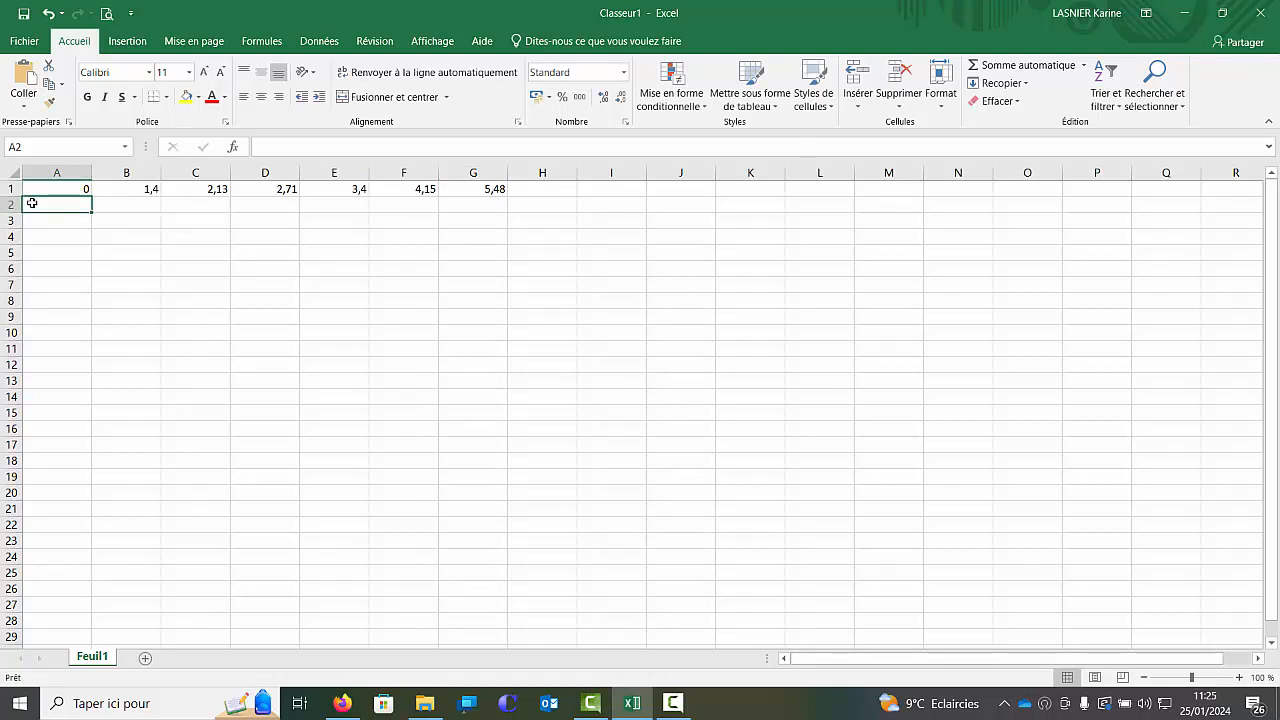
pyautogui.write('0')
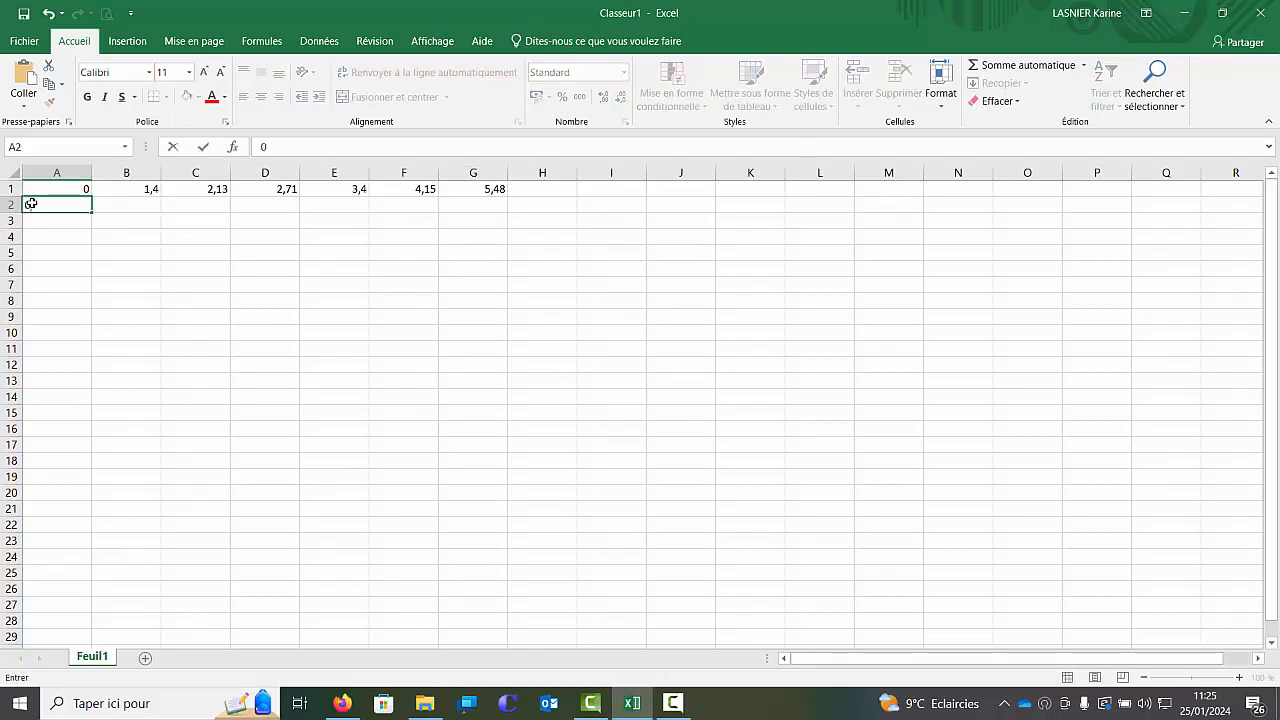
pyautogui.click(116, 207)
pyautogui.write('3,1')
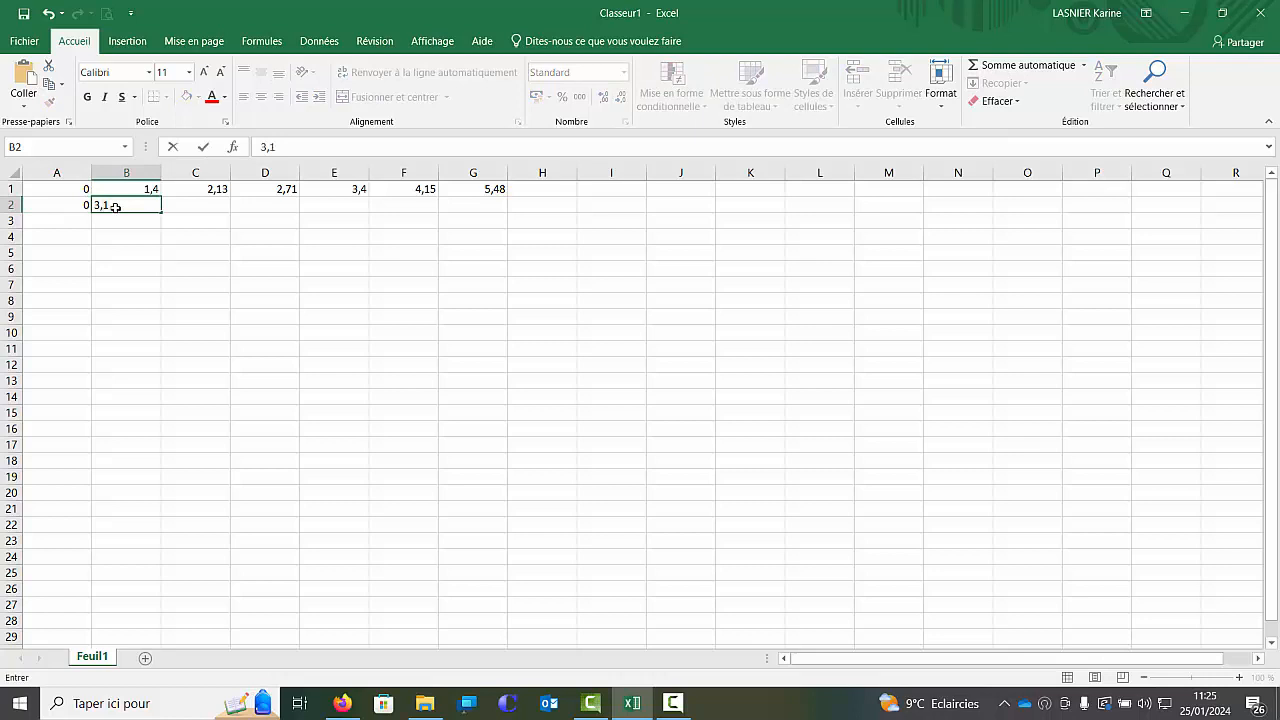
pyautogui.write('5')
pyautogui.press('Tab')
pyautogui.write('4,67')
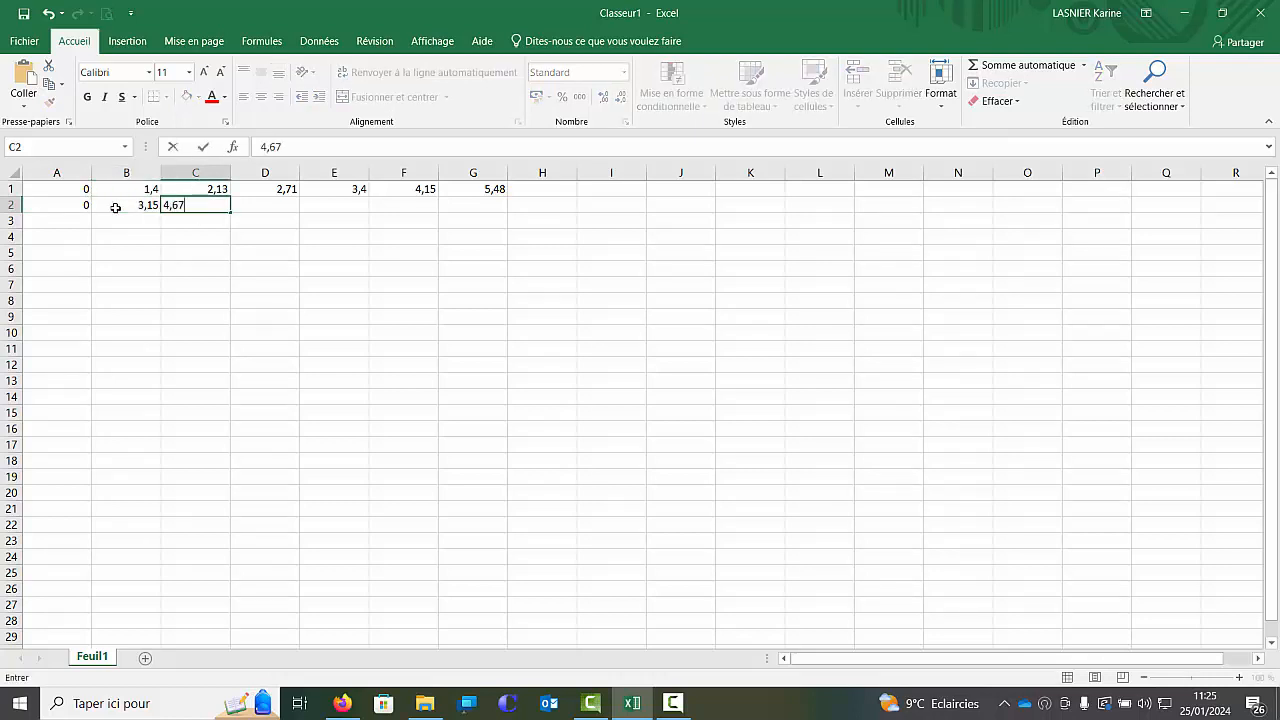
pyautogui.press('Tab')
pyautogui.write('5,97')
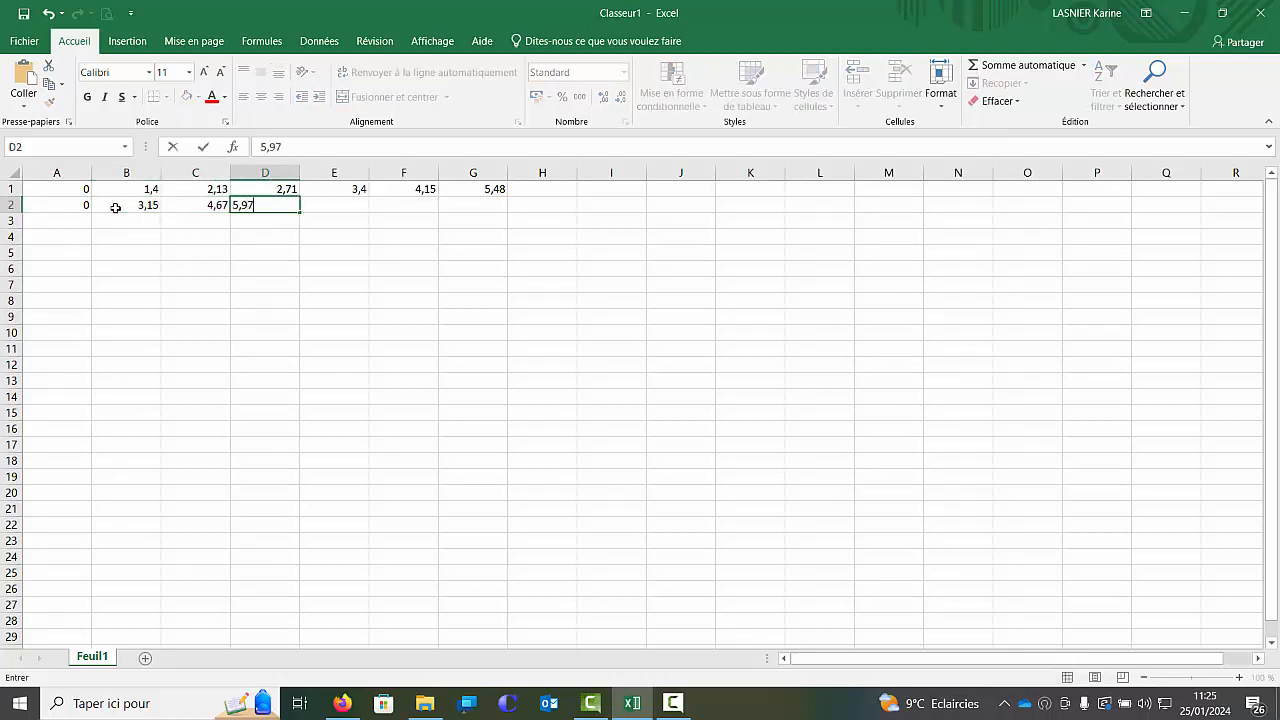
pyautogui.press('Tab')
pyautogui.write('7,49')
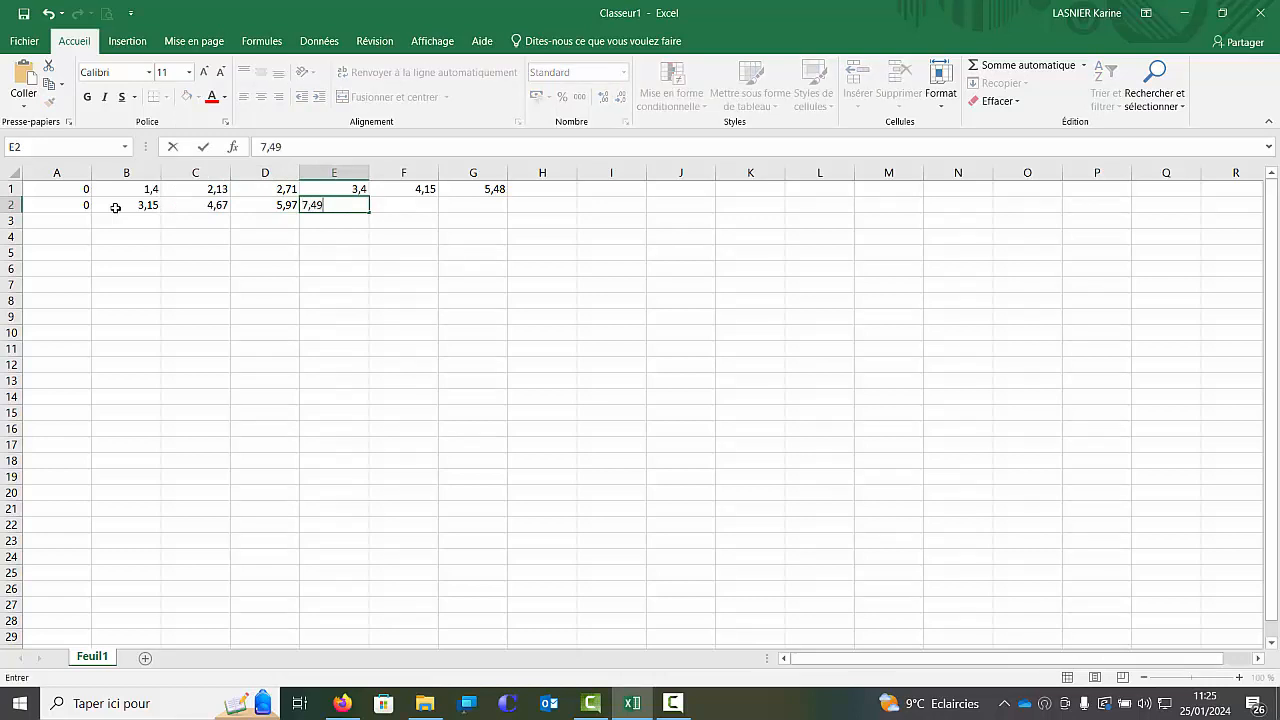
pyautogui.press('Tab')
pyautogui.write('9,09')
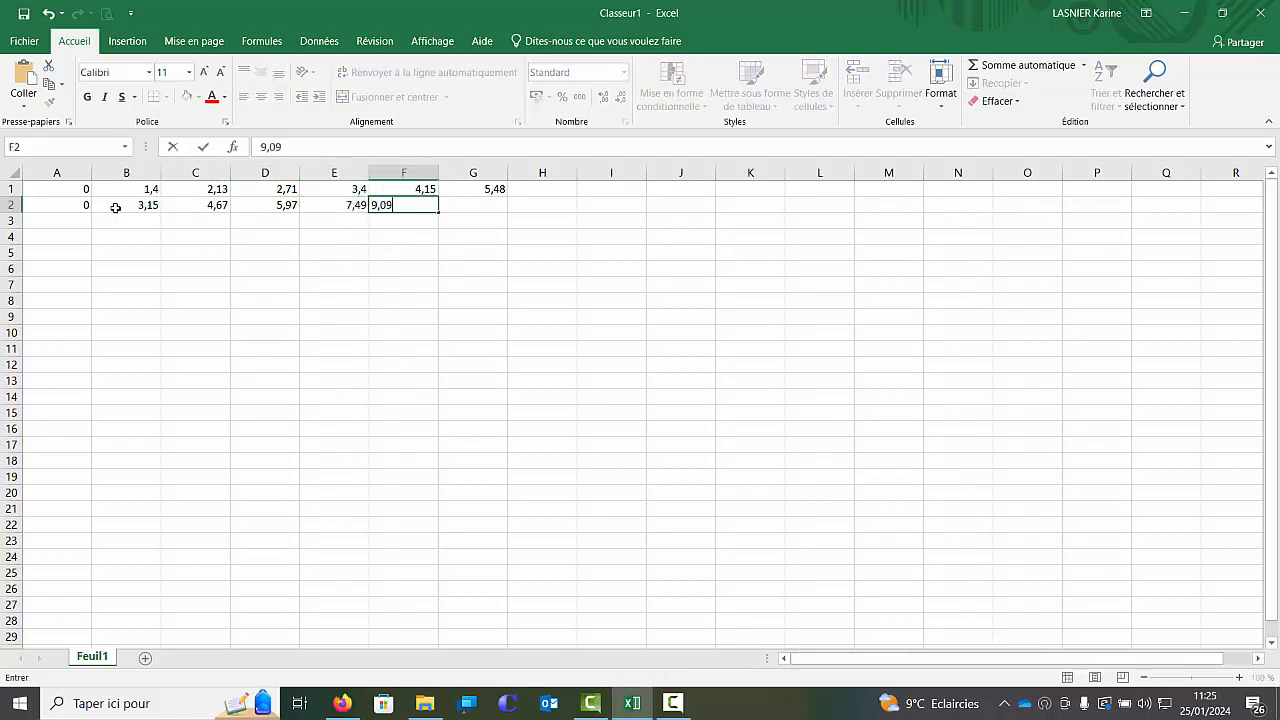
pyautogui.press('Tab')
pyautogui.write('12,06')
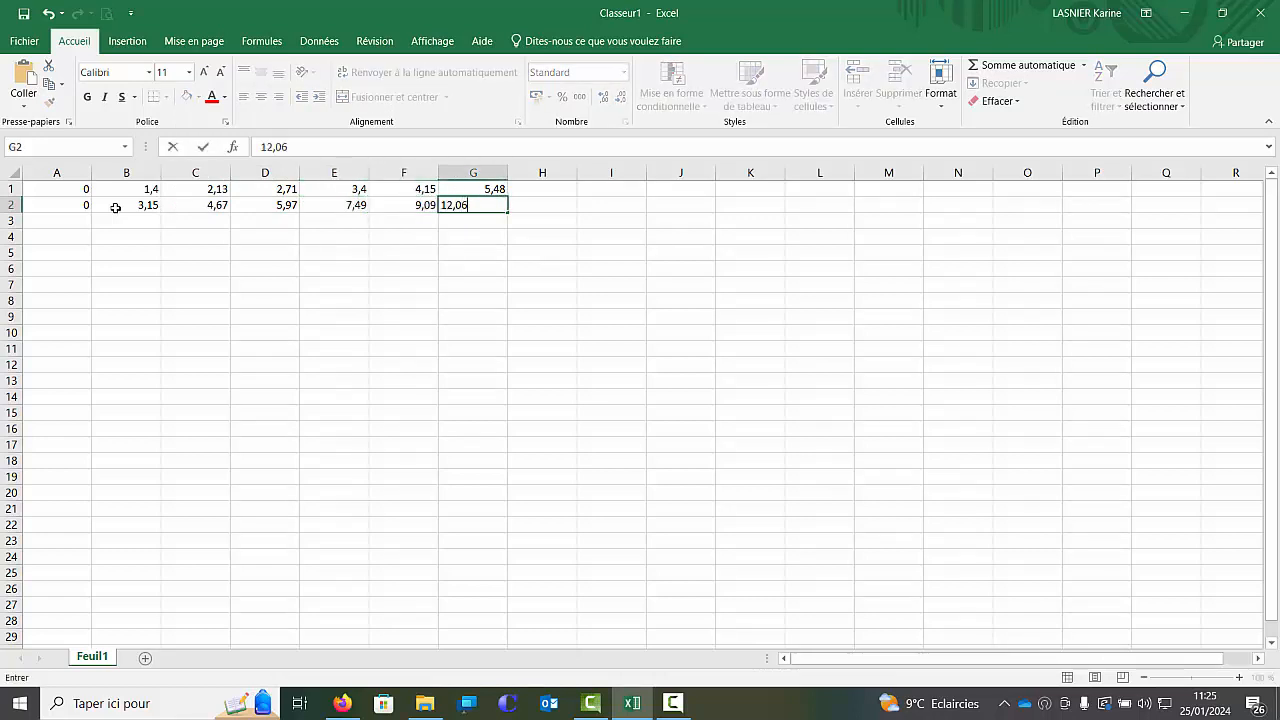
# Insert a scatter chart with smooth lines and markers from the data in A1:G2
pyautogui.moveTo(58, 191); pyautogui.dragTo(467, 207)
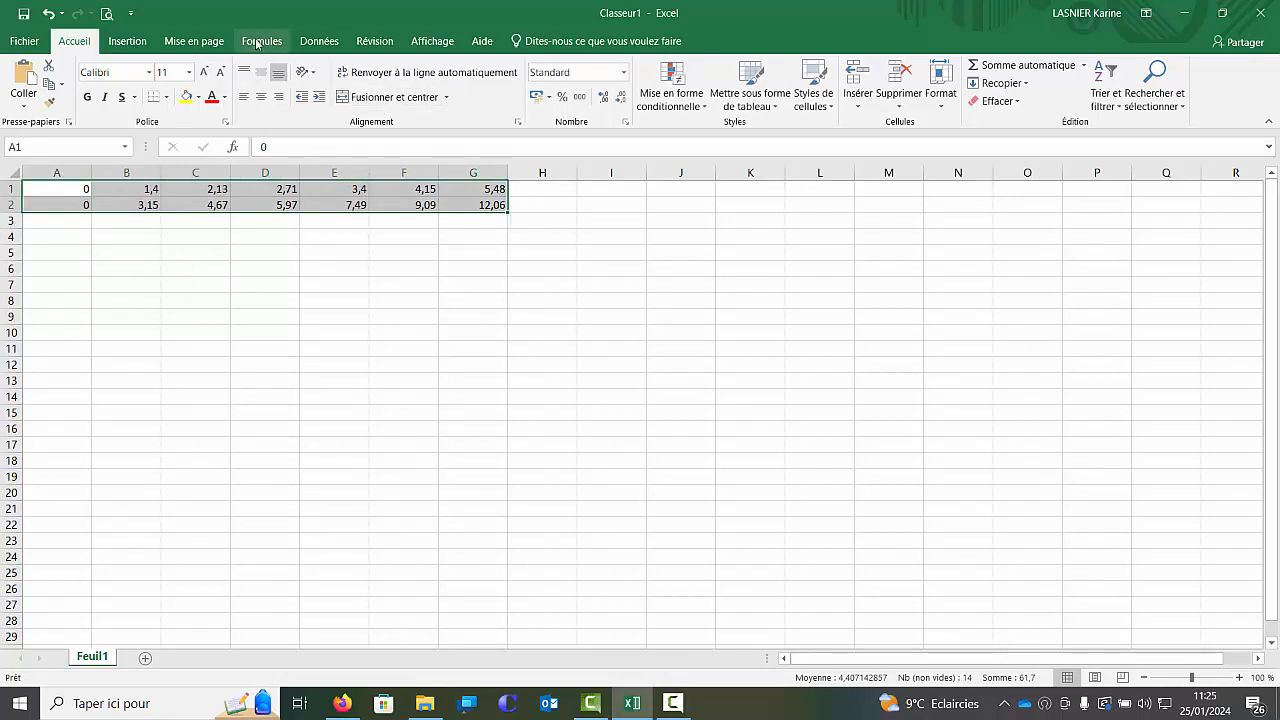
pyautogui.click(127, 41)
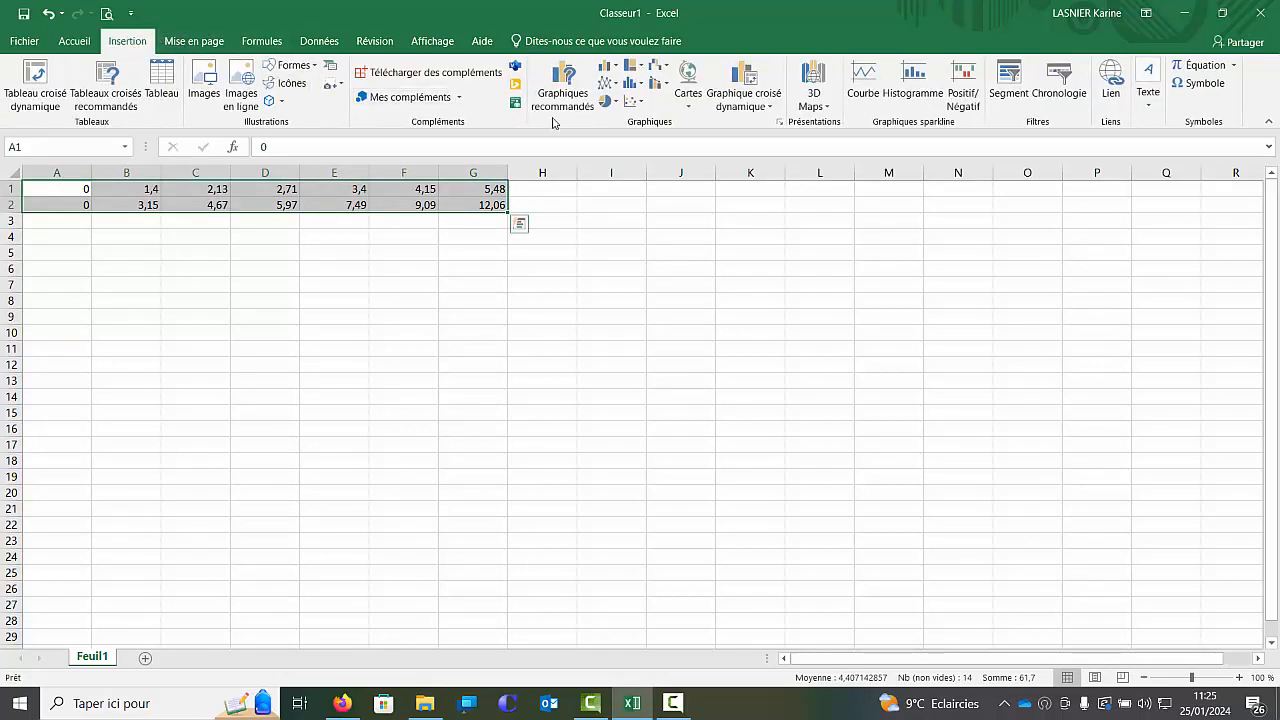
pyautogui.click(634, 102)
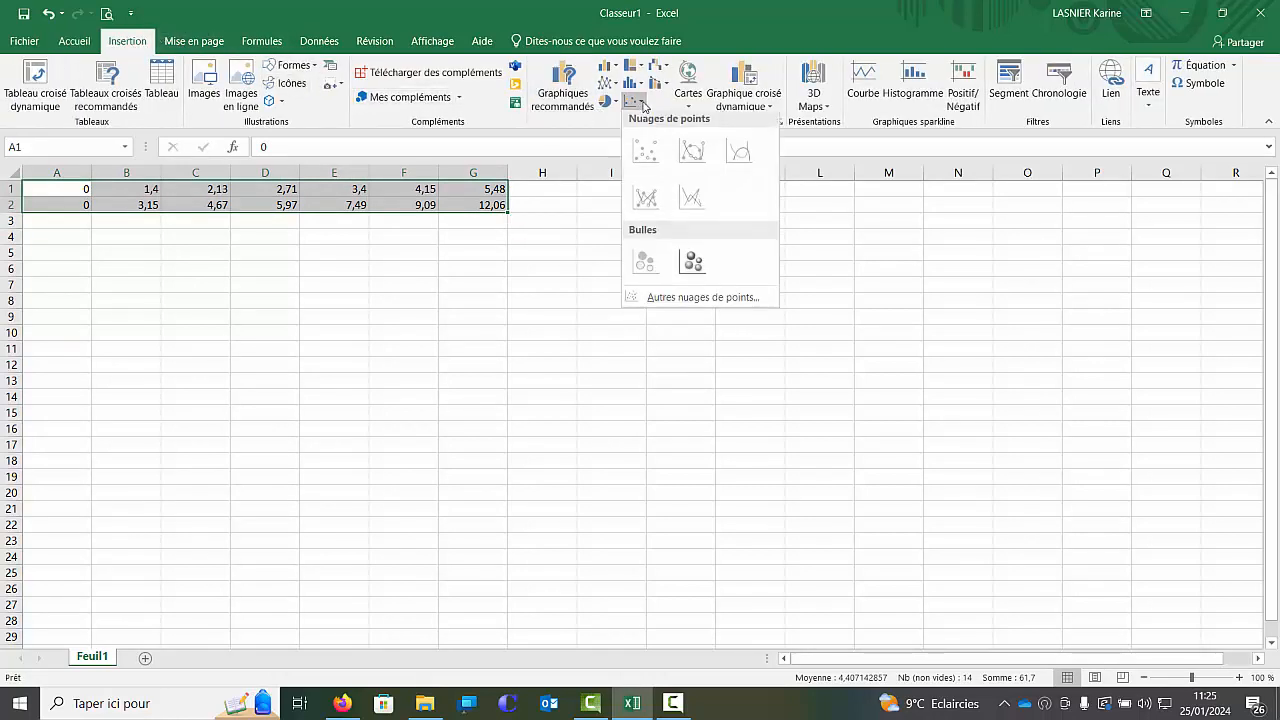
pyautogui.click(681, 148)
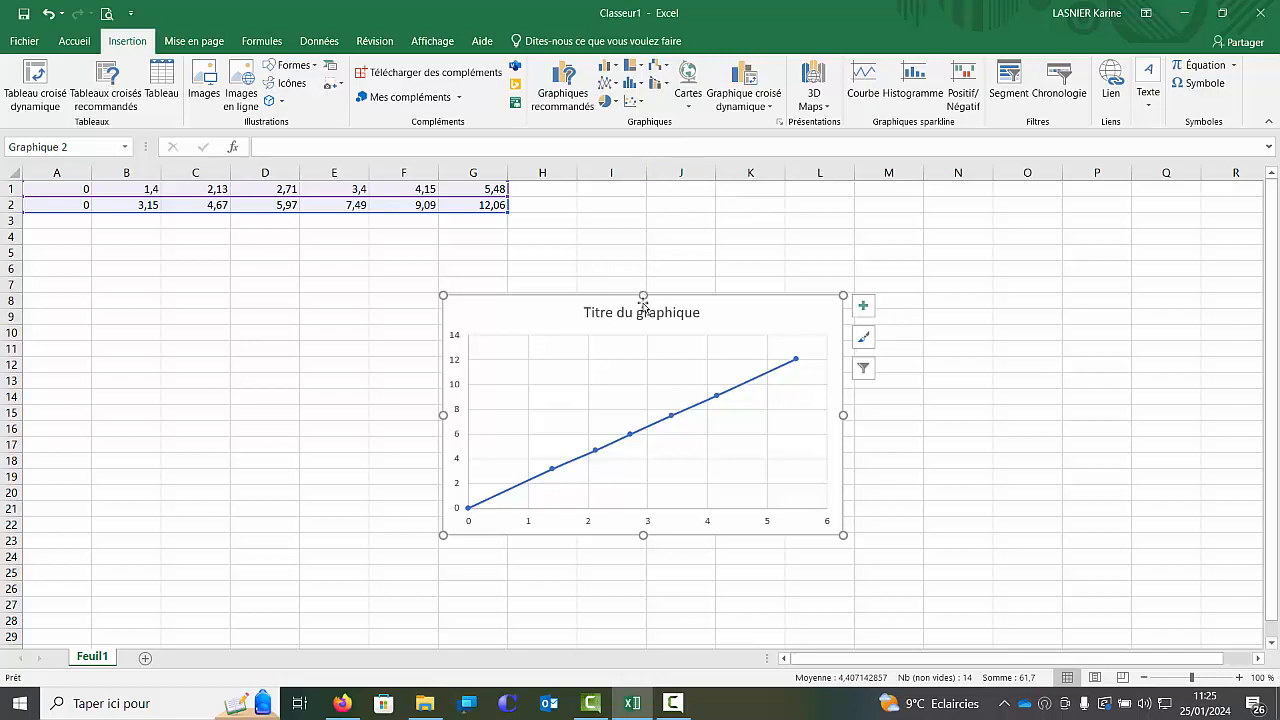
# Move the chart up beside the data, starting around column H, and title it "Caractéristique de la résistance"
pyautogui.moveTo(645, 308)
pyautogui.mouseDown()
pyautogui.moveTo(733, 269)
pyautogui.moveTo(665, 304)
pyautogui.mouseUp()
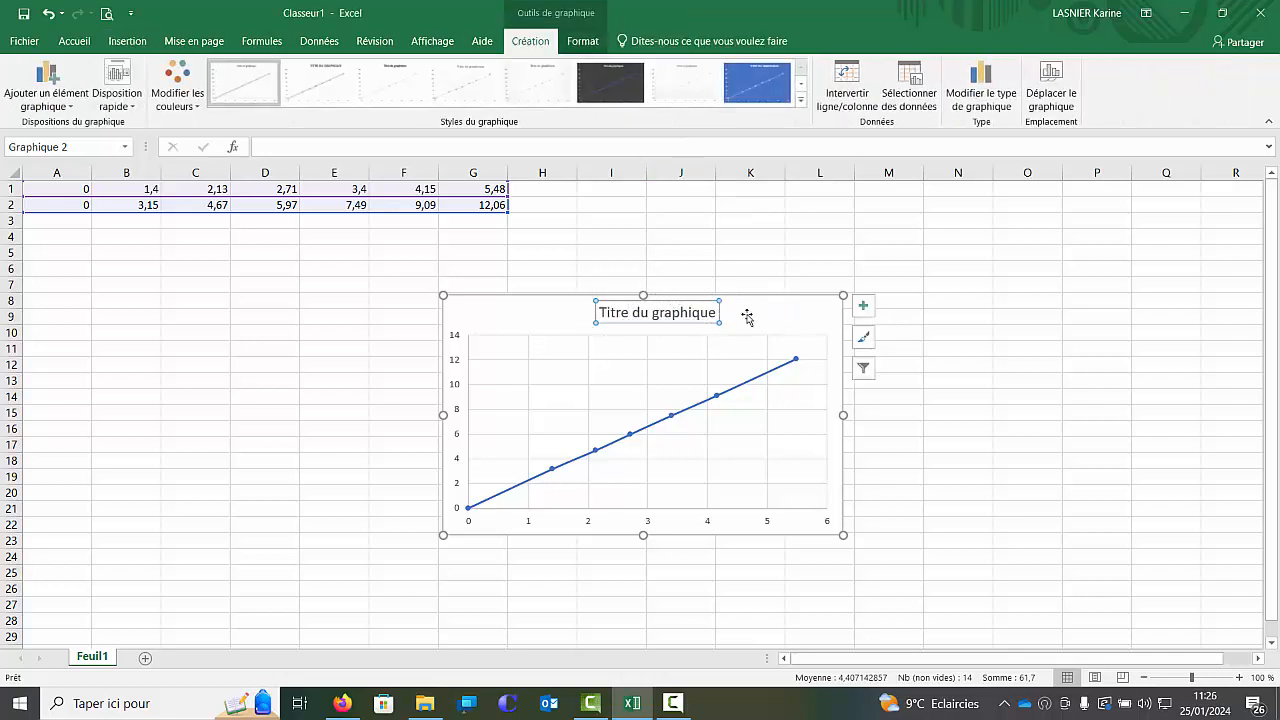
pyautogui.moveTo(764, 297); pyautogui.dragTo(714, 229)
pyautogui.click(836, 223)
pyautogui.write('C')
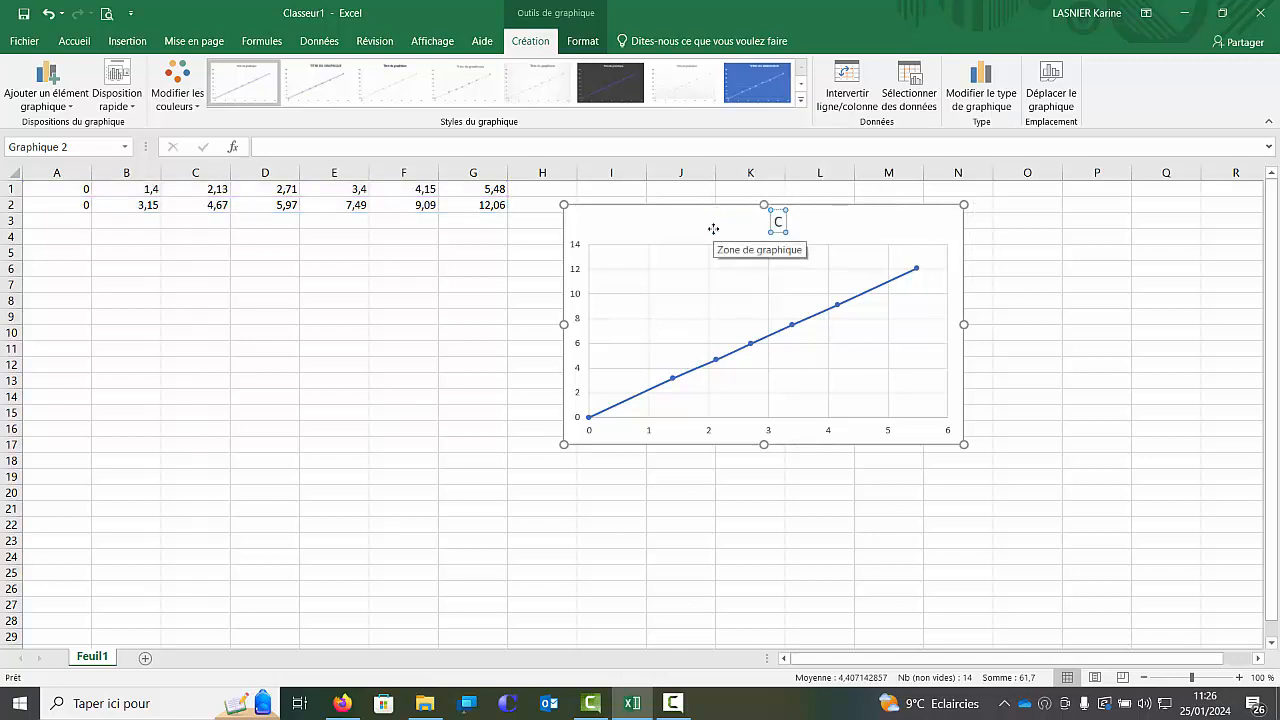
pyautogui.write('aractéristiqu')
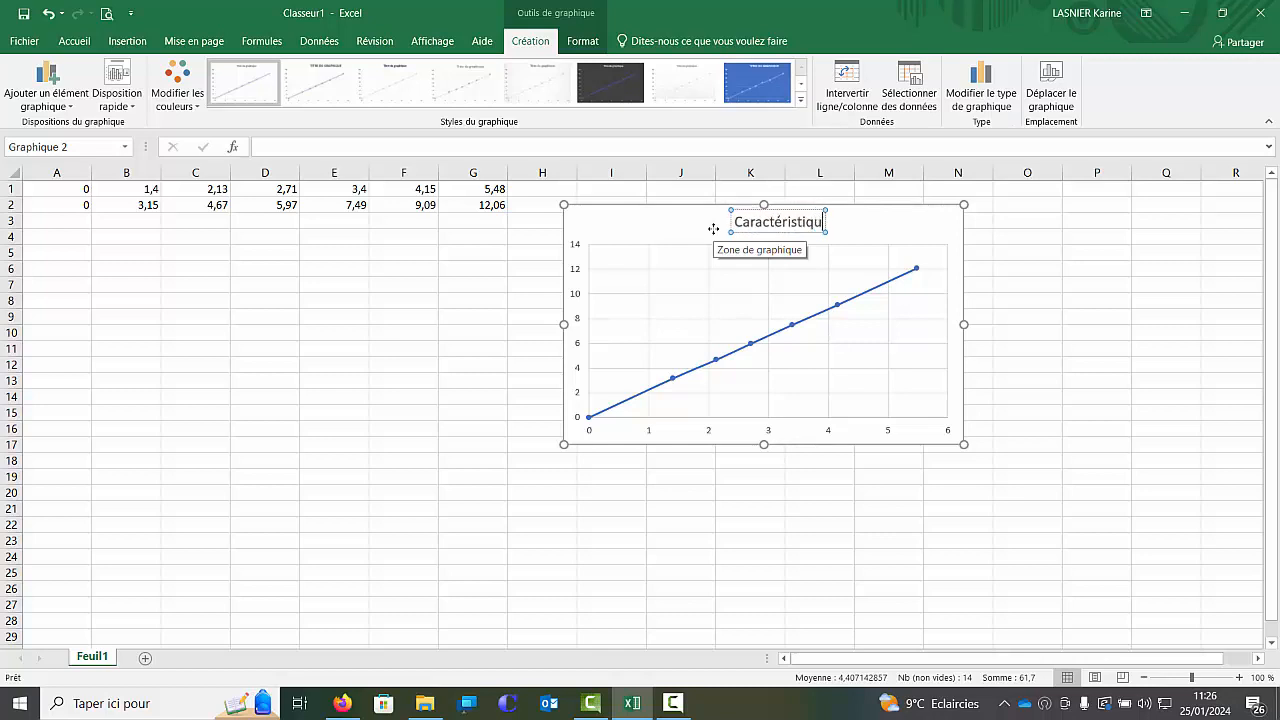
pyautogui.write('e de la r')
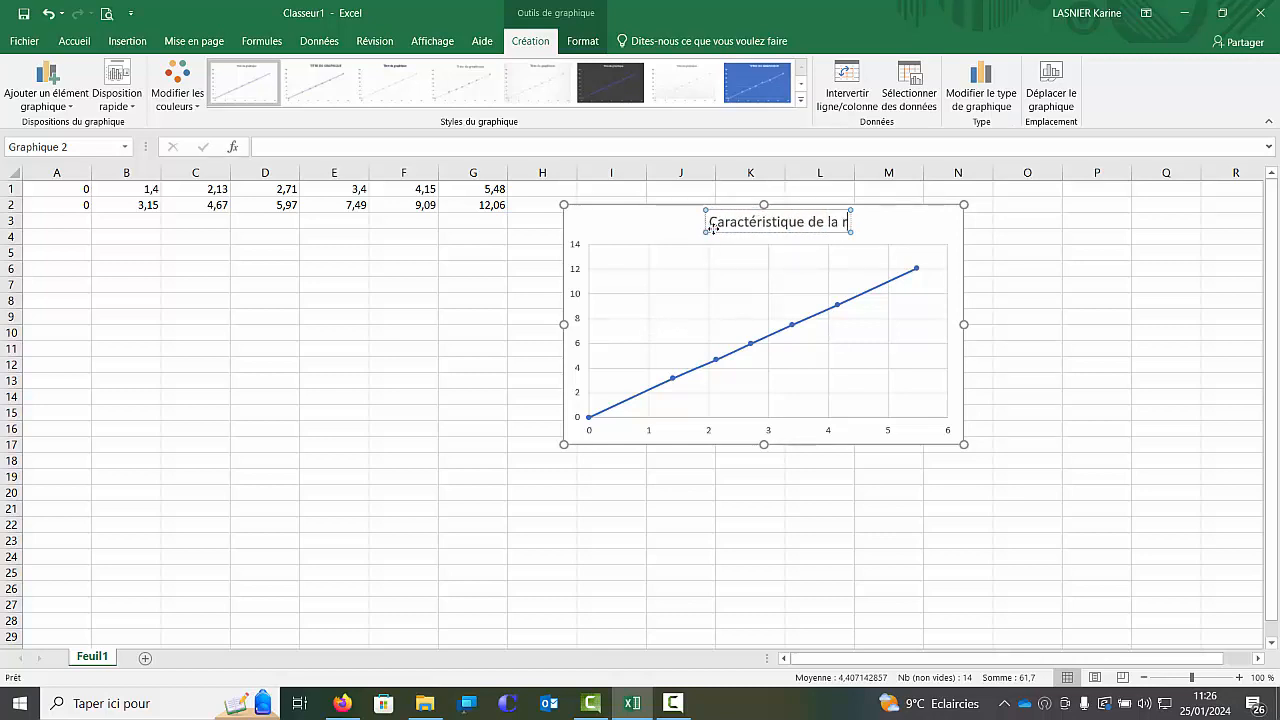
pyautogui.write('ésistance')
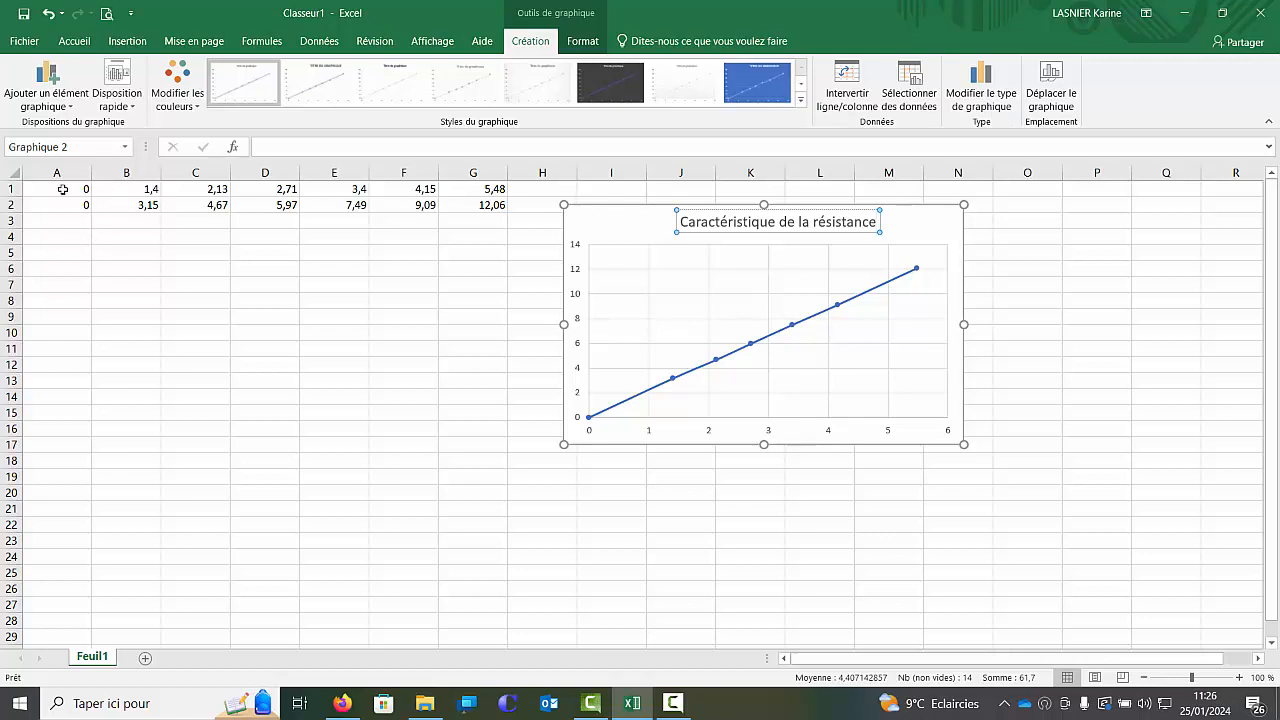
# Enter the formula =B1/100 in cell B3 to divide the first-row value by 100
pyautogui.click(11, 189)
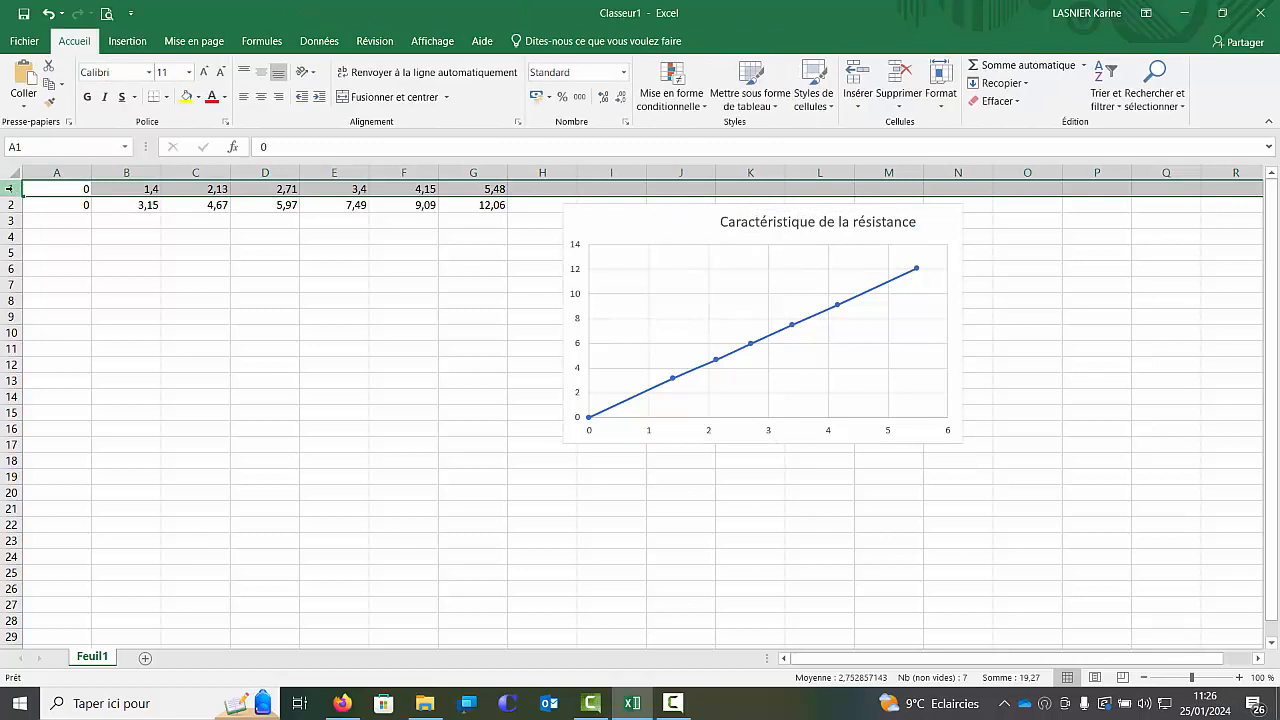
pyautogui.click(114, 224)
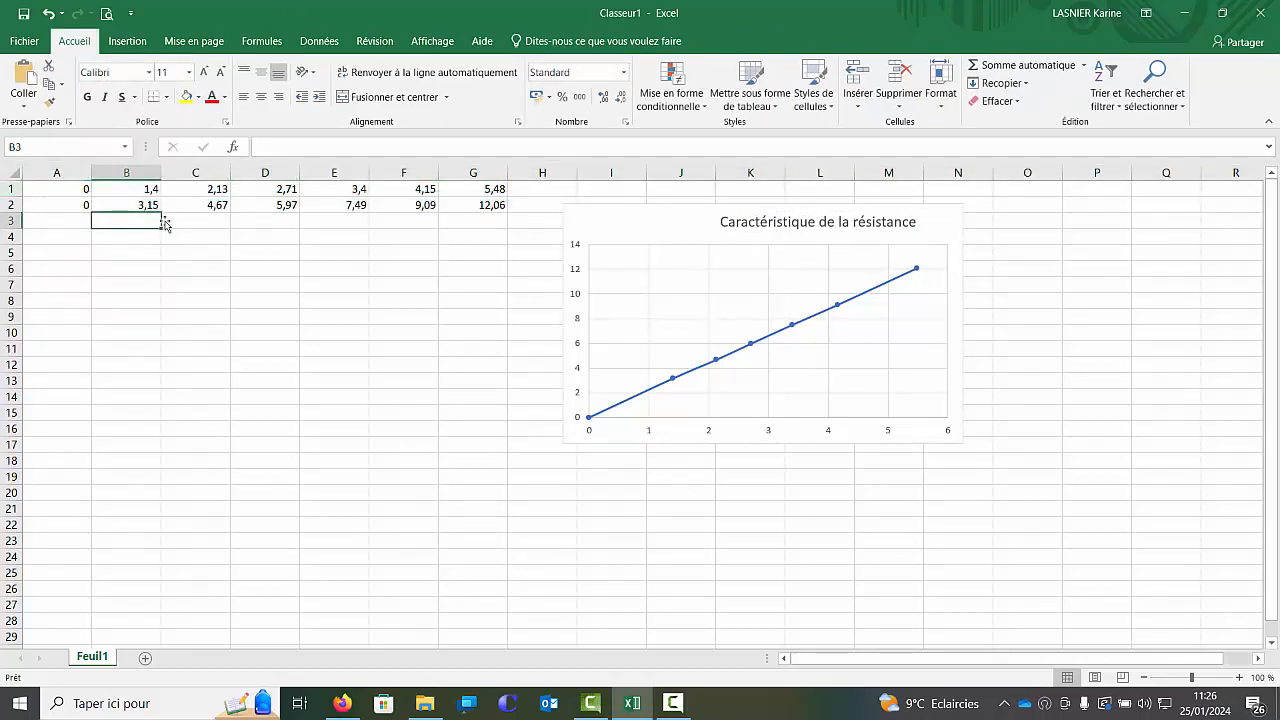
pyautogui.click(277, 146)
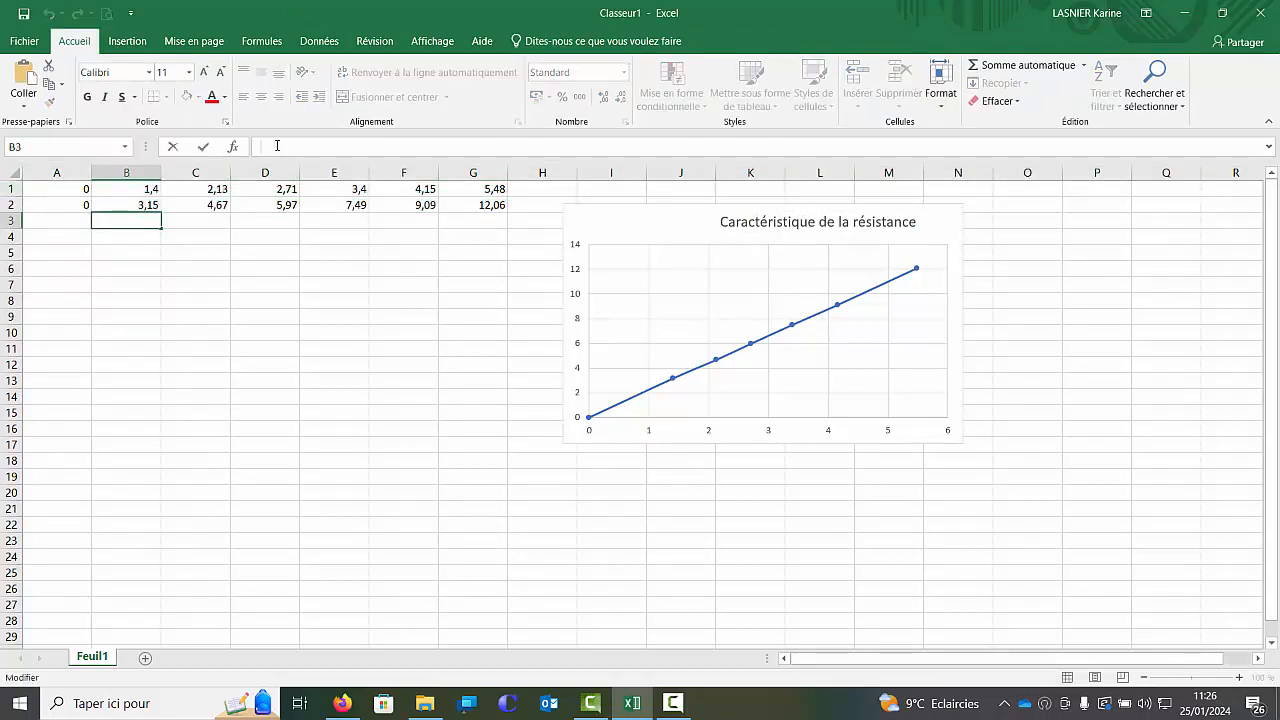
pyautogui.write('=')
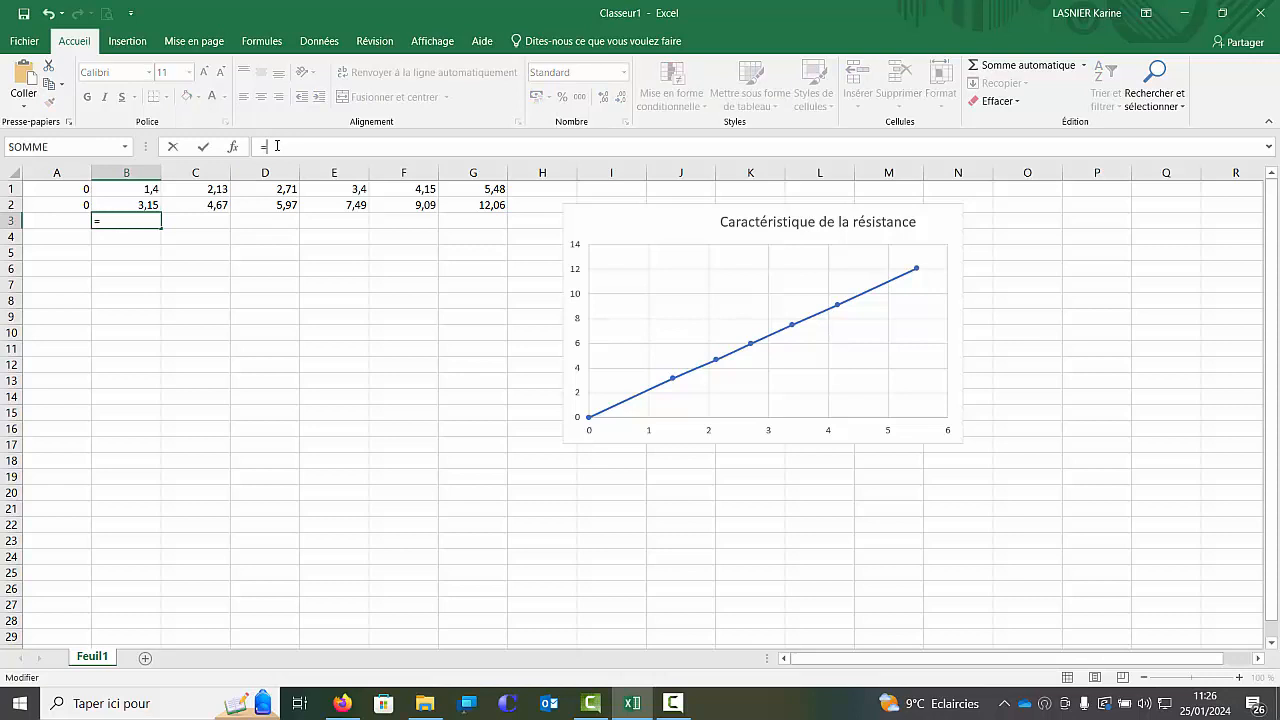
pyautogui.click(150, 189)
pyautogui.write('/100')
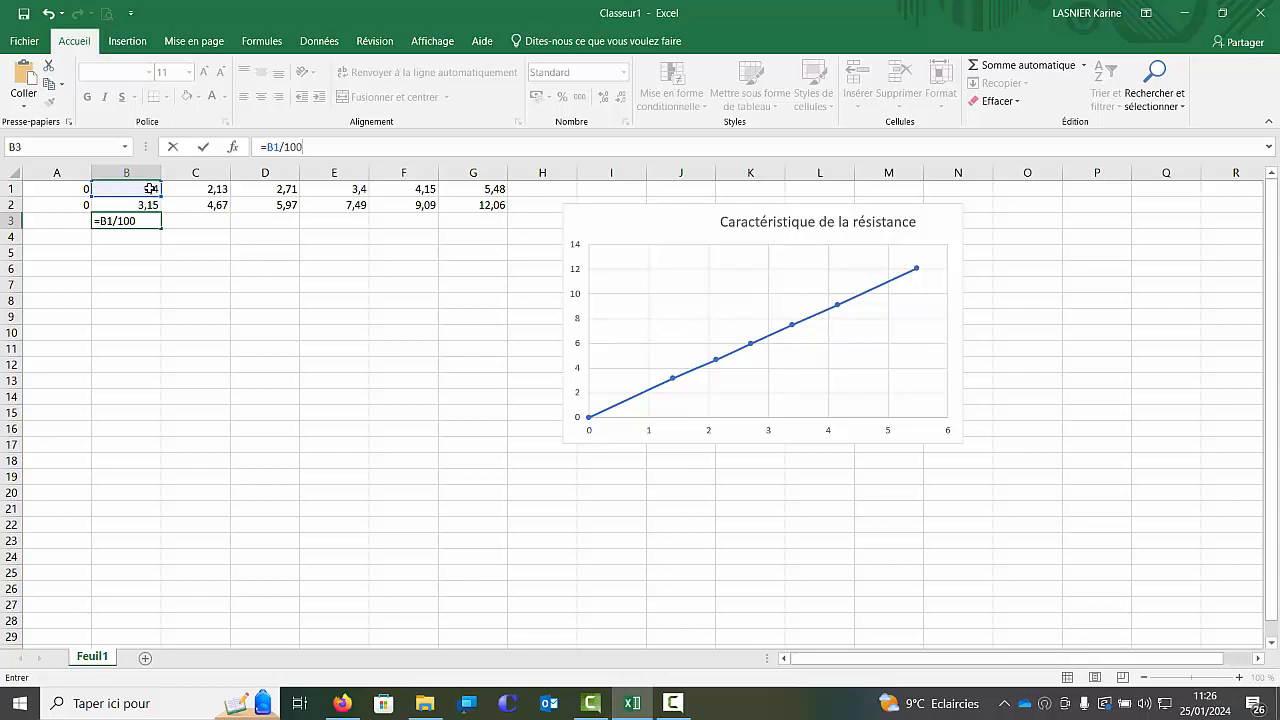
pyautogui.press('Tab')
pyautogui.press('Down')
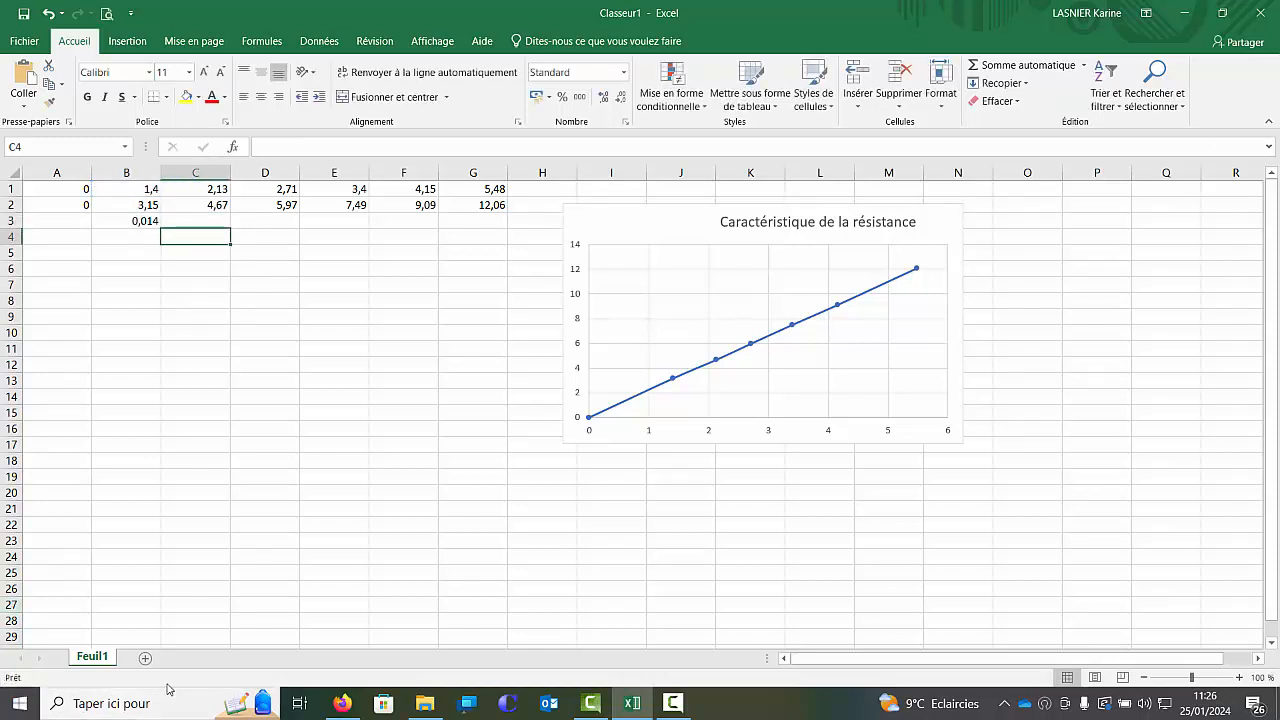
# Correct the formula in B3 to =B1/1000 and fill it across row 3 through G3
pyautogui.click(126, 222)
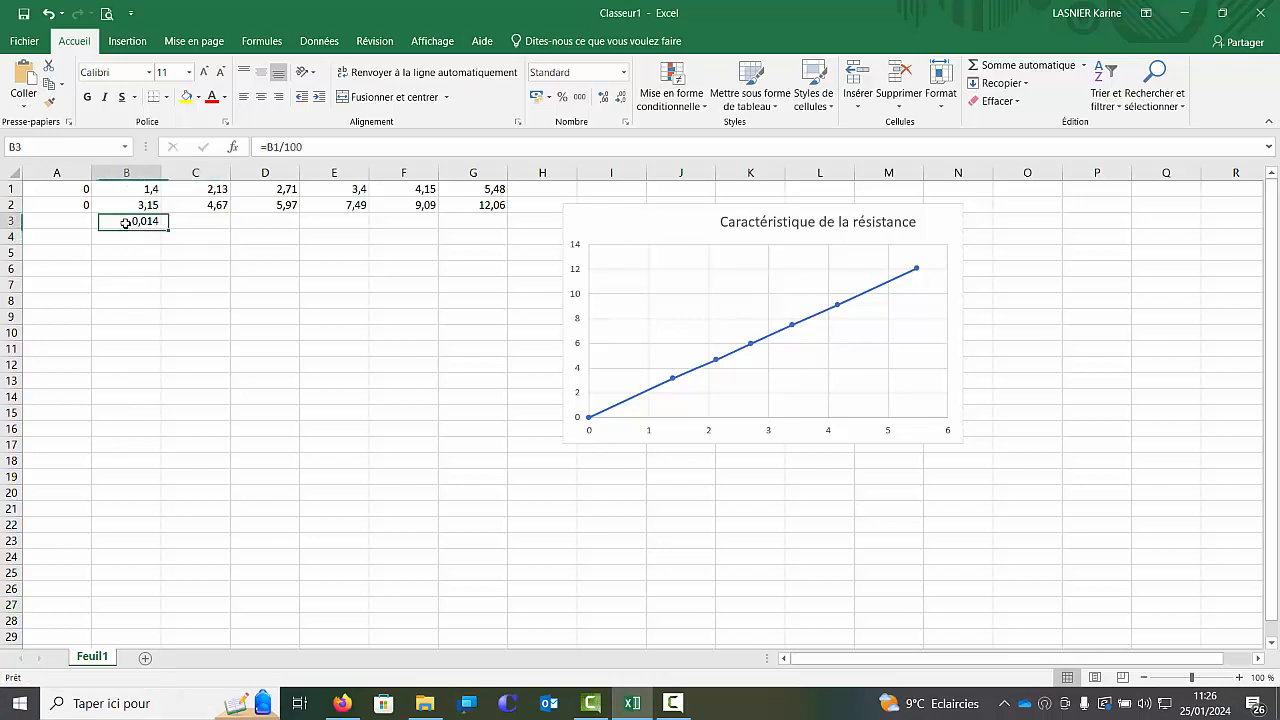
pyautogui.click(310, 145)
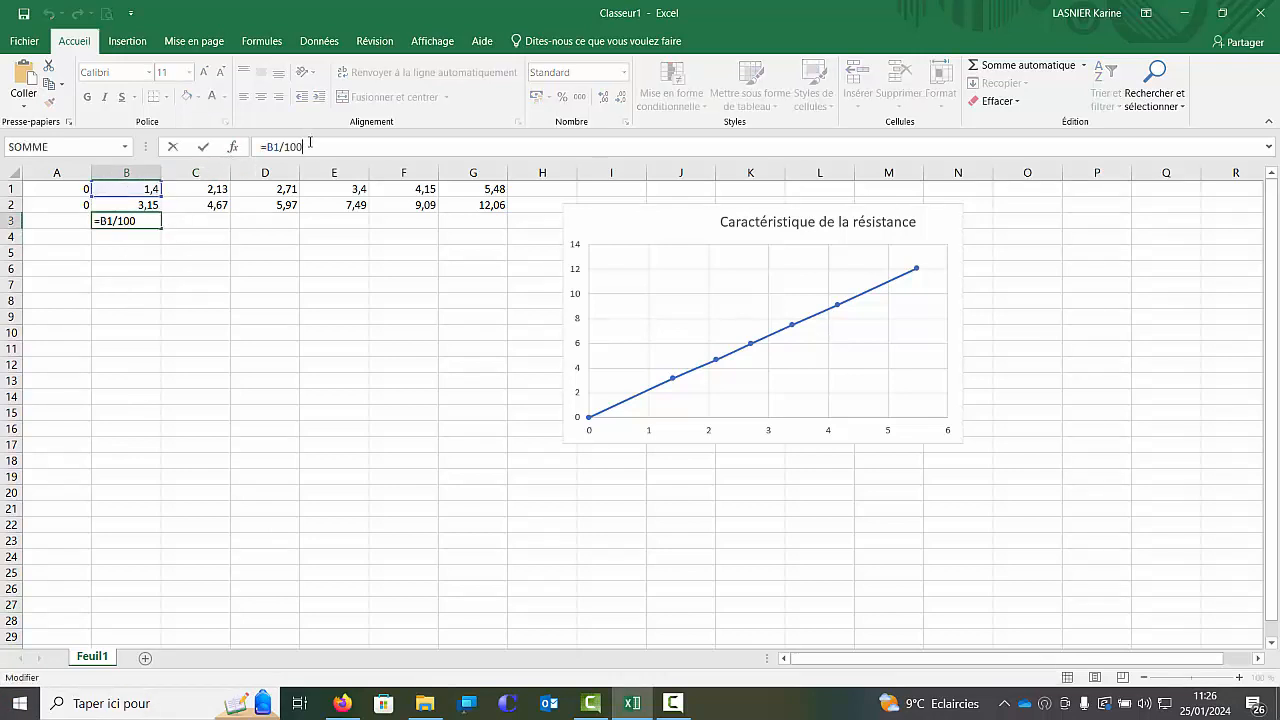
pyautogui.write('0')
pyautogui.press('Return')
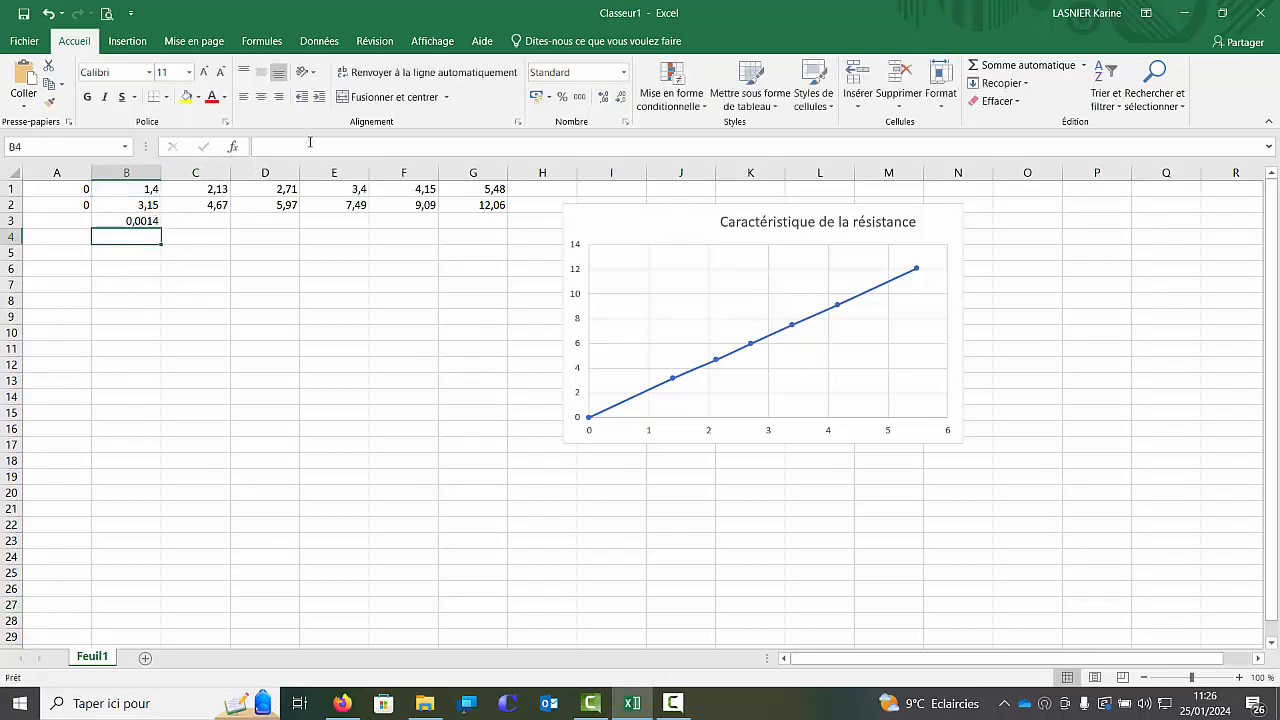
pyautogui.click(148, 219)
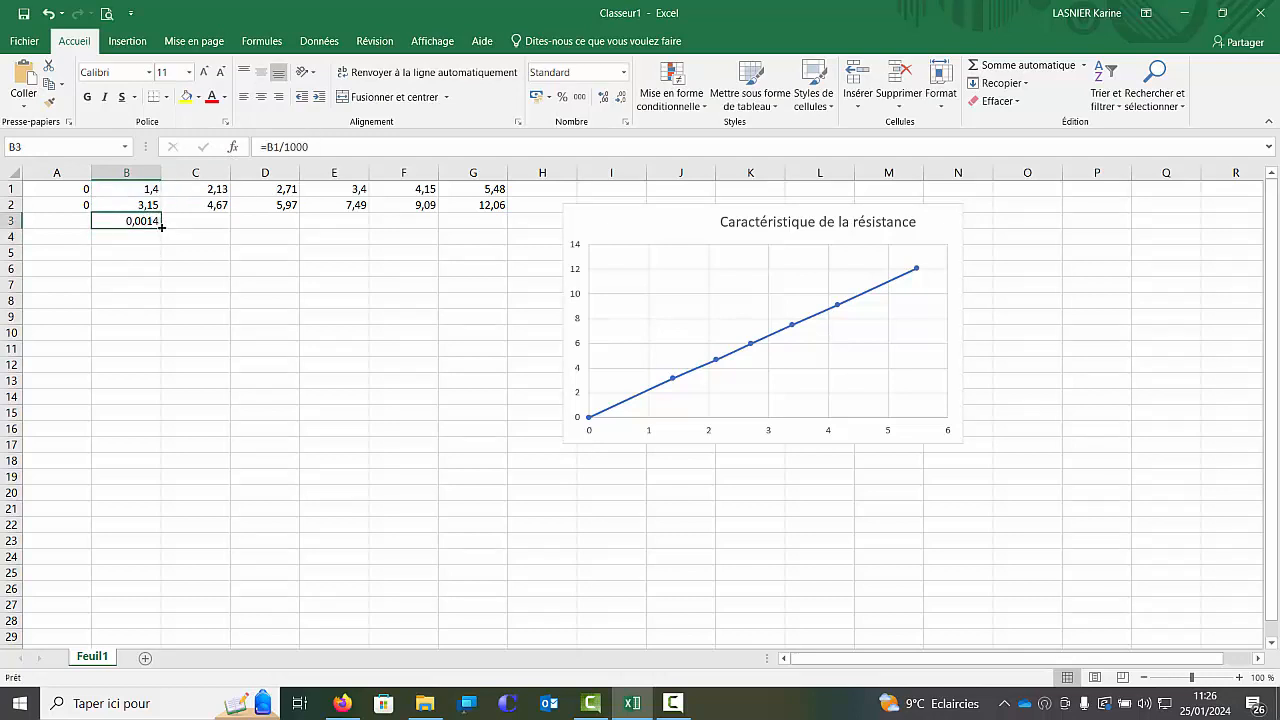
pyautogui.moveTo(160, 227); pyautogui.dragTo(489, 241)
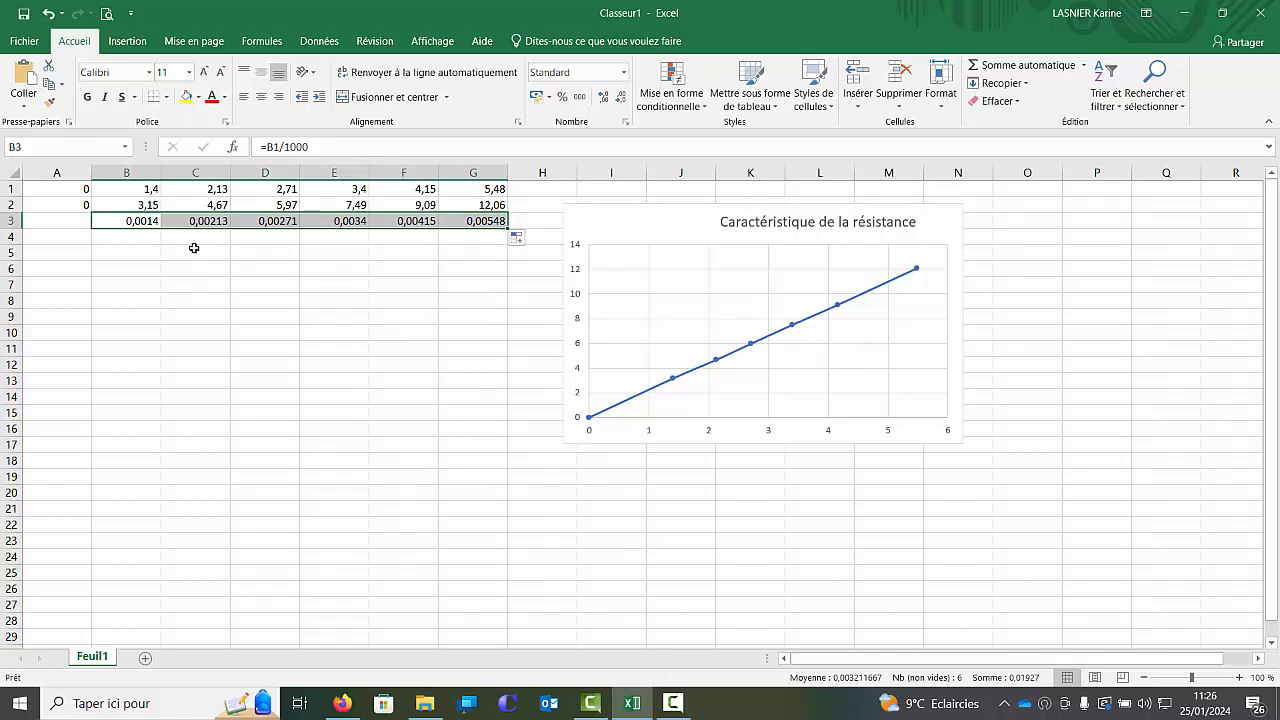
# Enter the formula =B2/B3 in cell B4 and fill it across row 4 through G4
pyautogui.click(148, 239)
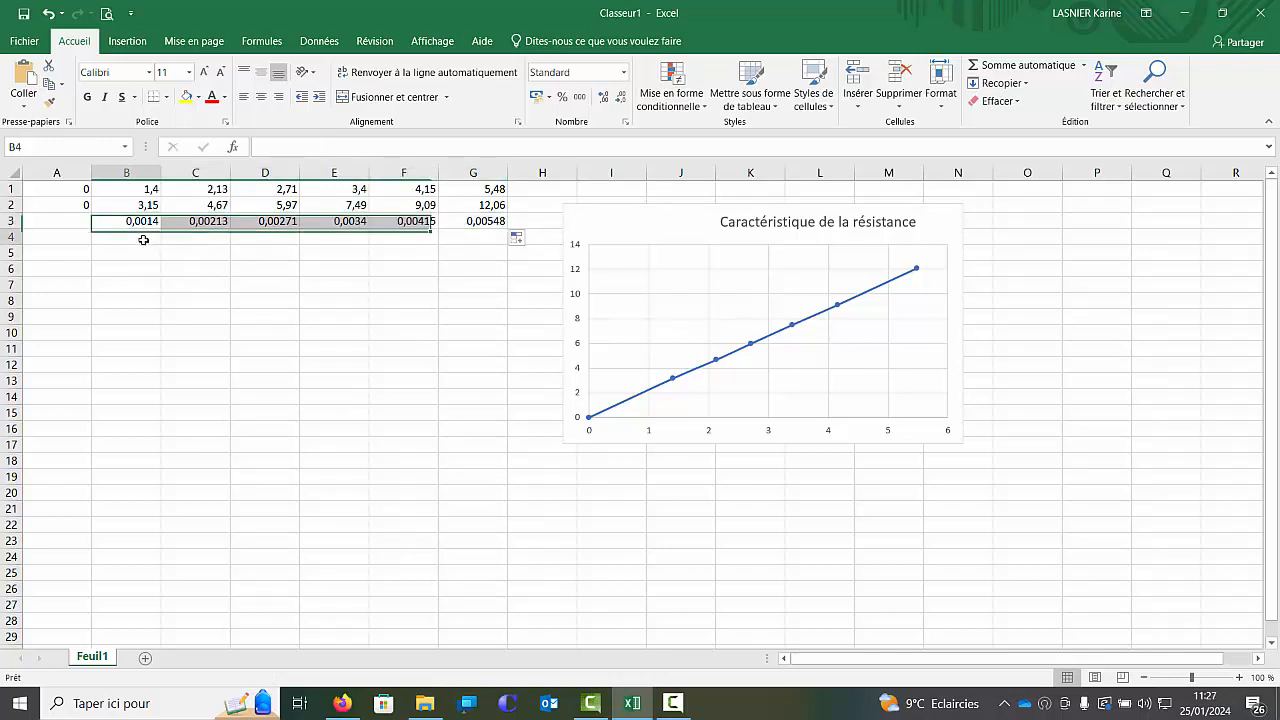
pyautogui.click(283, 152)
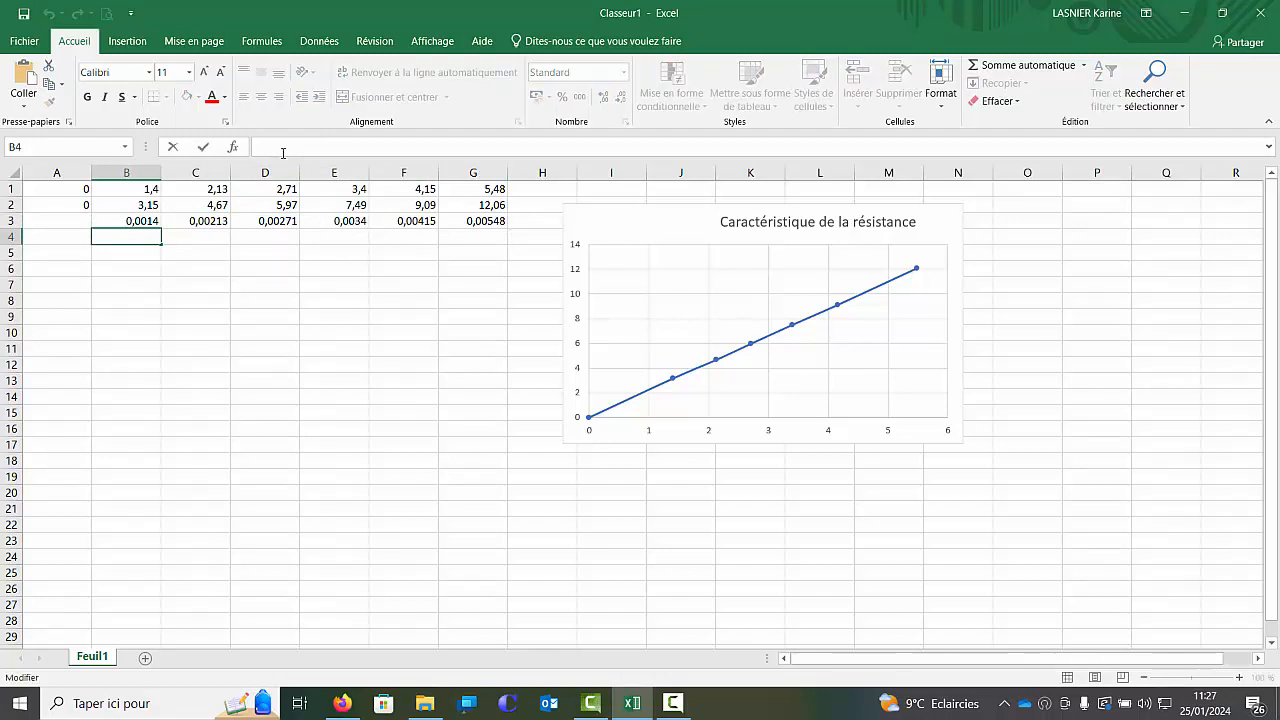
pyautogui.write('=')
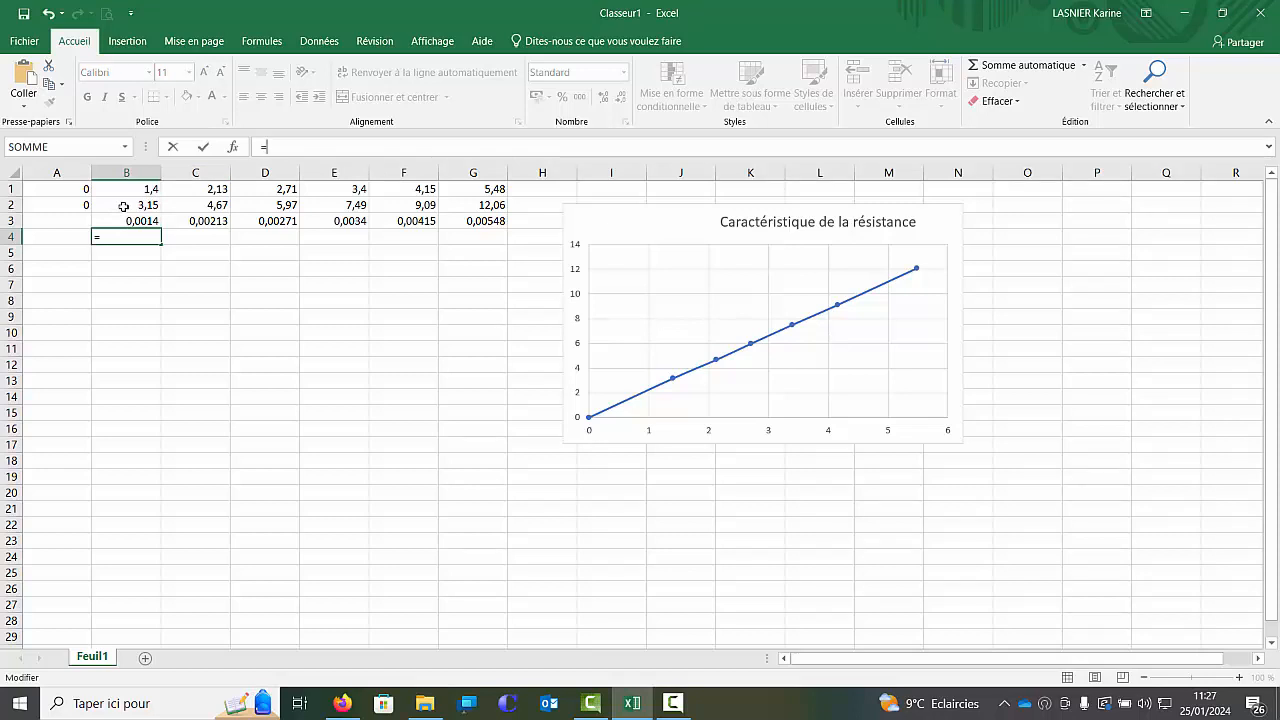
pyautogui.click(123, 206)
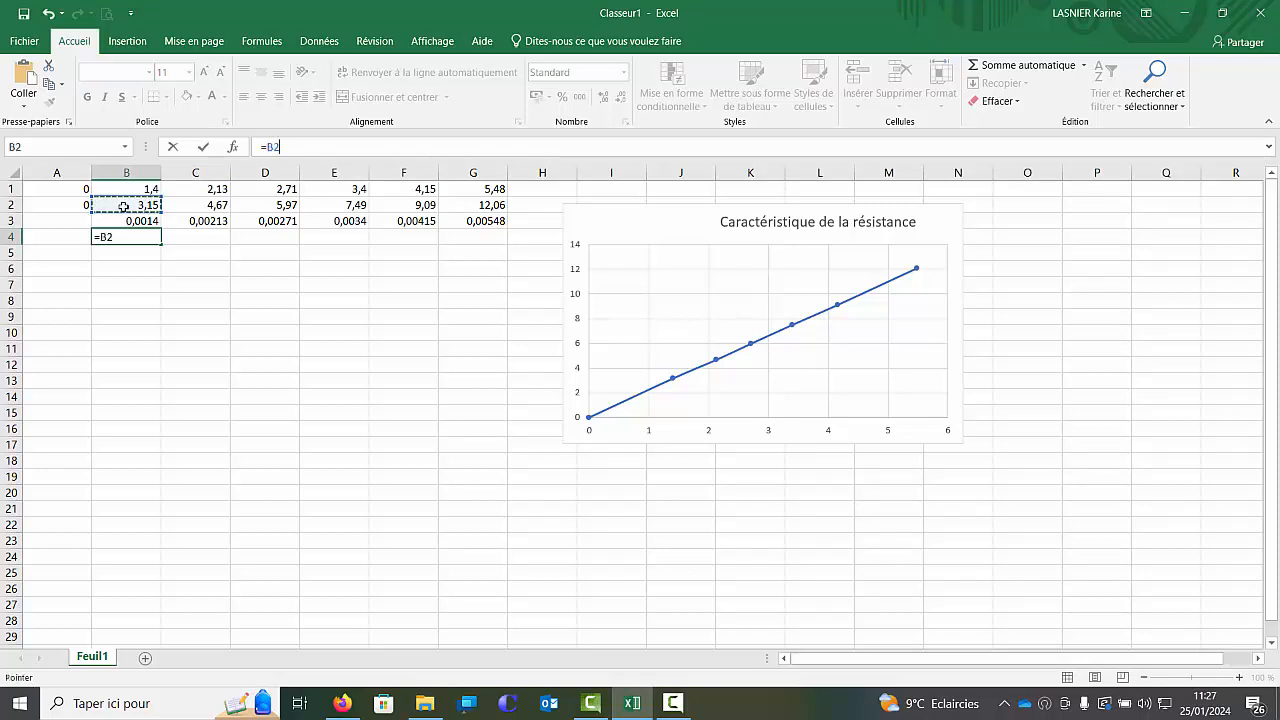
pyautogui.write('/')
pyautogui.click(127, 219)
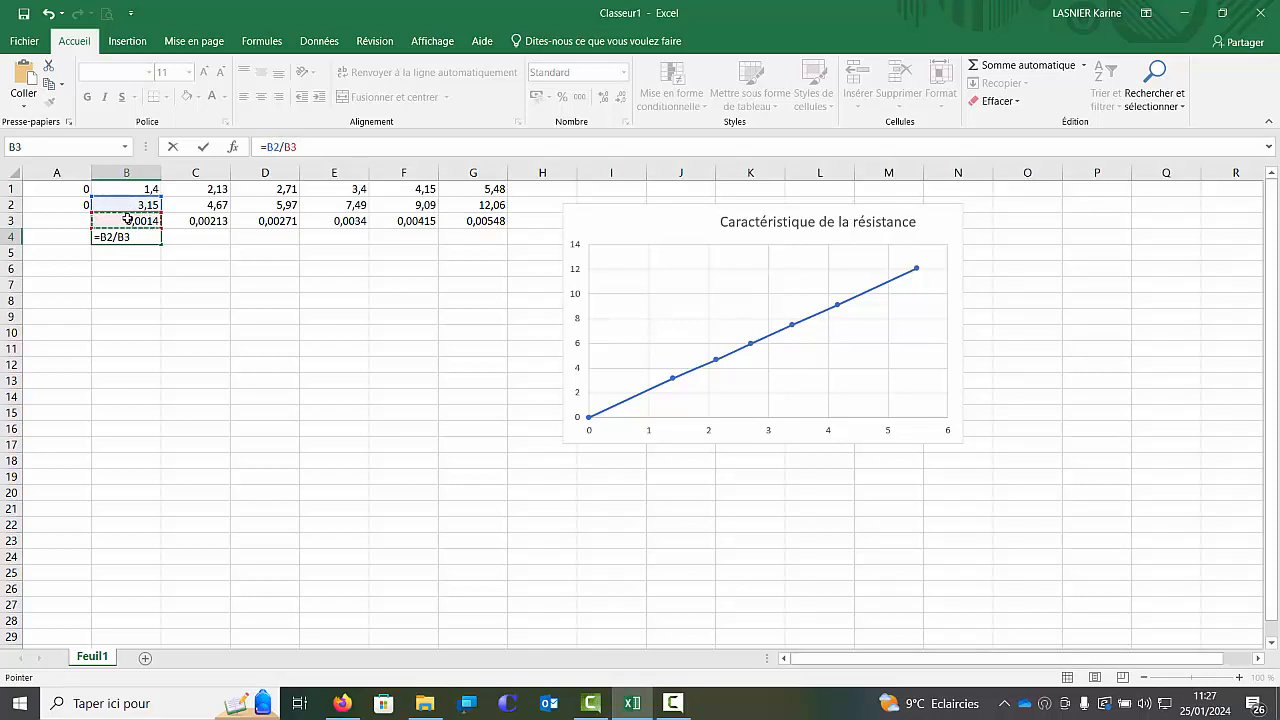
pyautogui.press('Return')
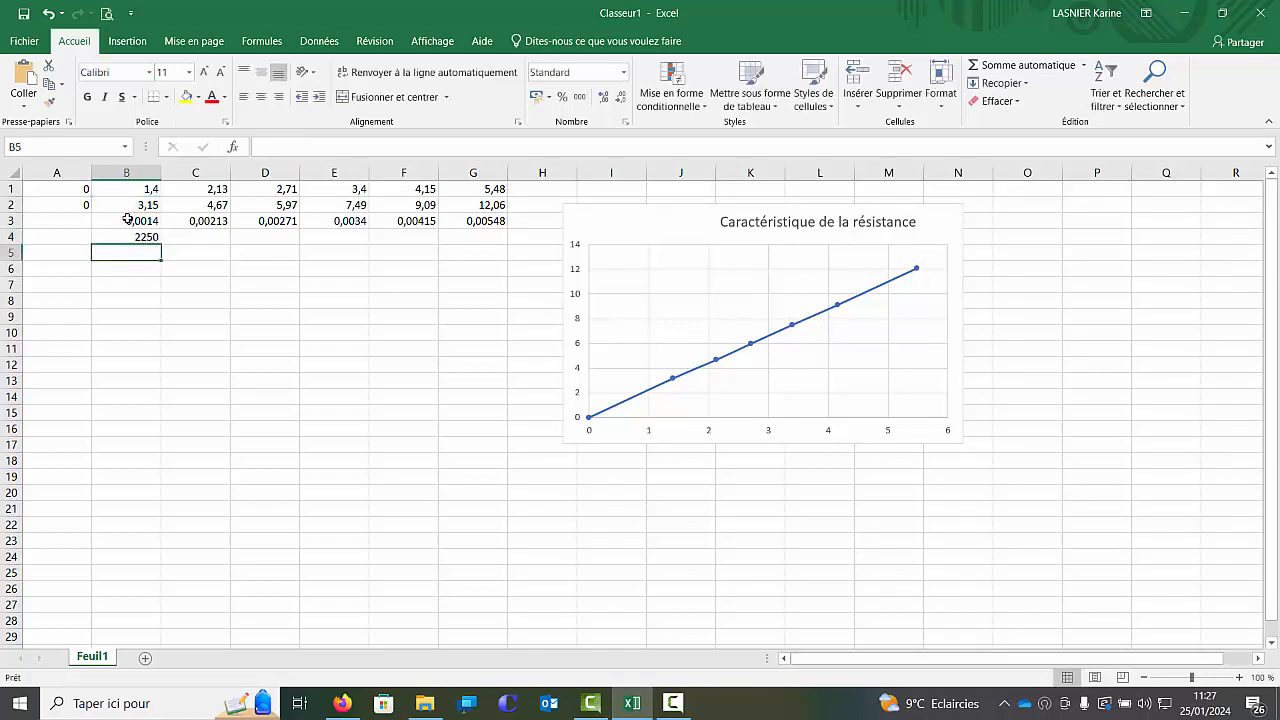
pyautogui.click(135, 236)
pyautogui.moveTo(161, 244); pyautogui.dragTo(505, 252)
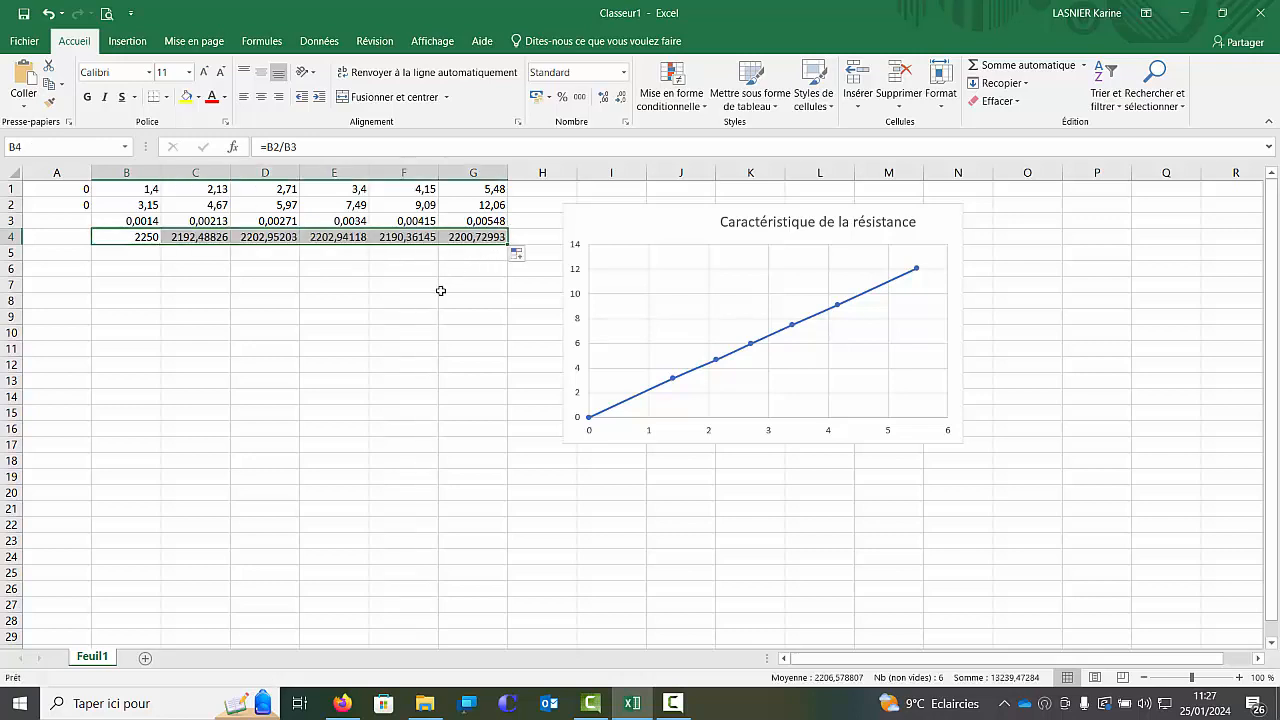
# Calculate the average of the row 4 results in cell D8 with the formula =MOYENNE(B4:G4)
pyautogui.click(242, 302)
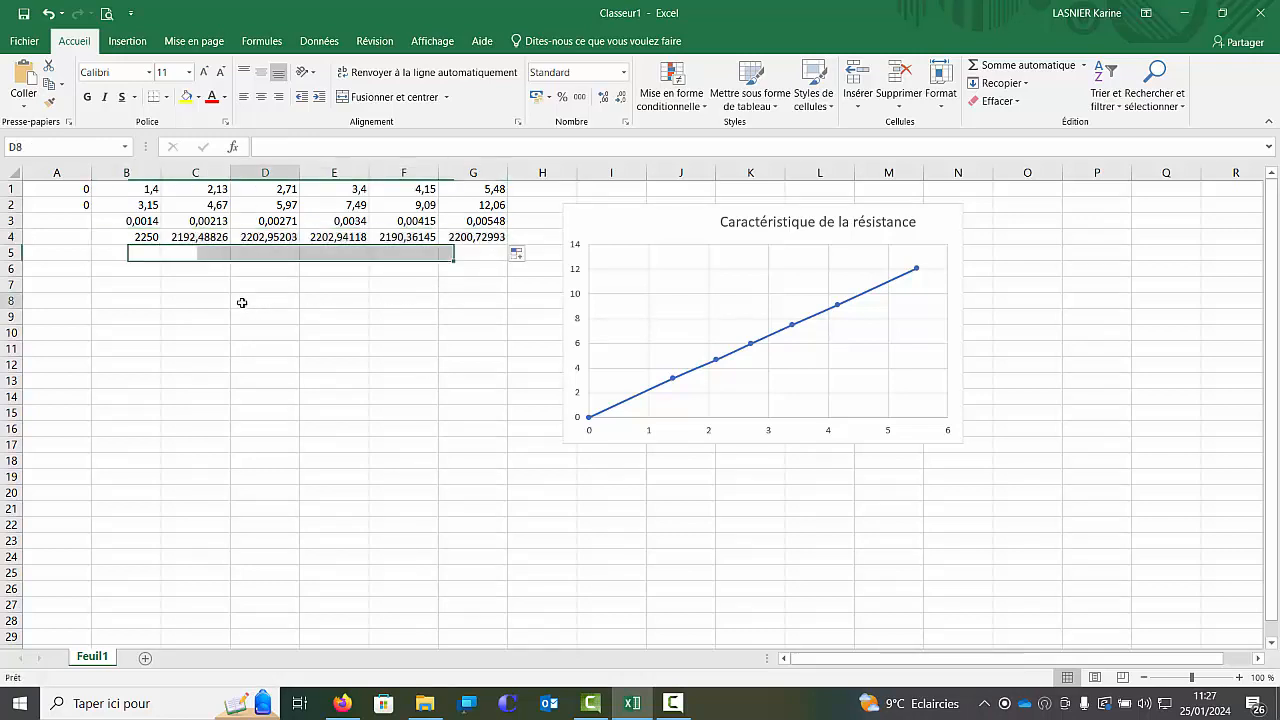
pyautogui.click(284, 151)
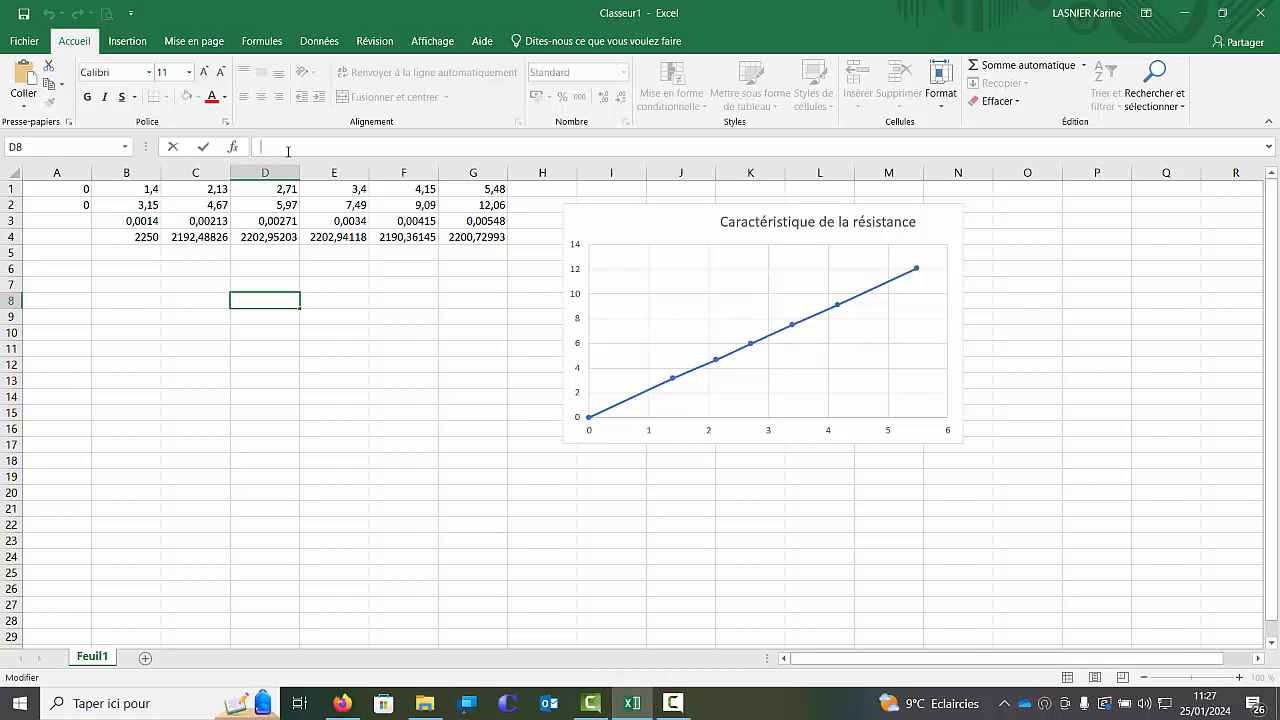
pyautogui.write('=mo')
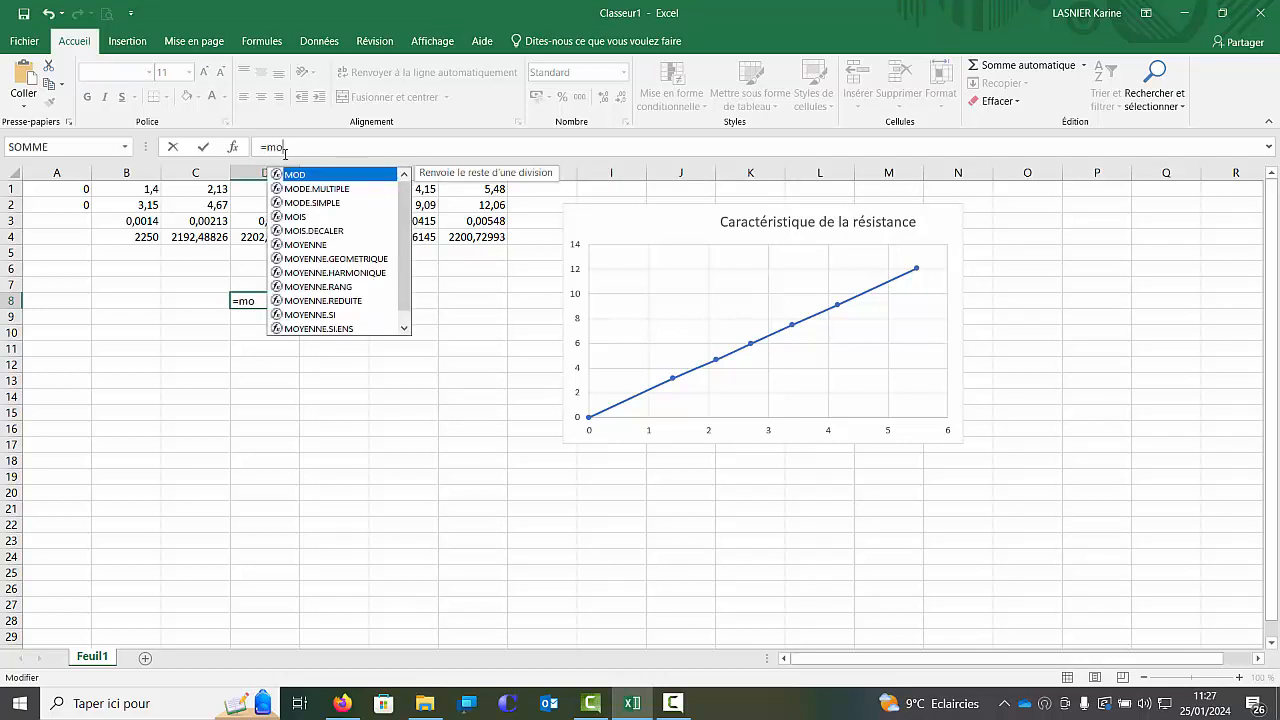
pyautogui.click(299, 246)
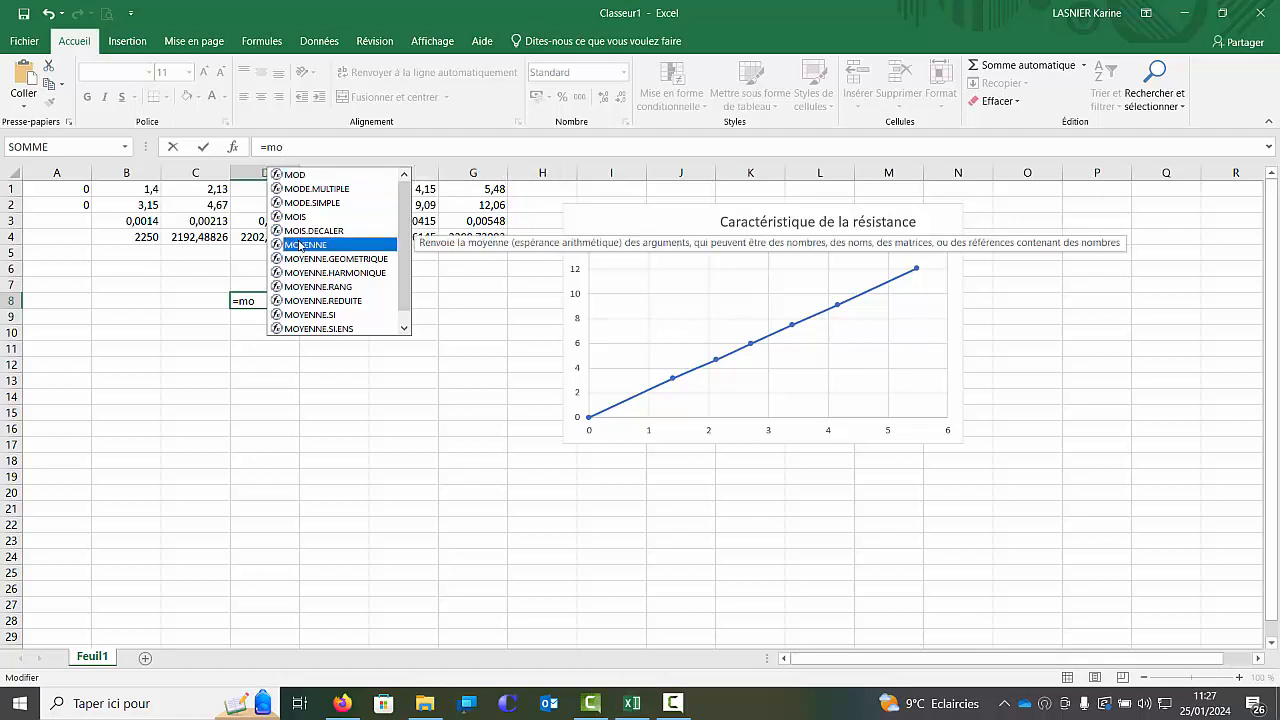
pyautogui.doubleClick(304, 246)
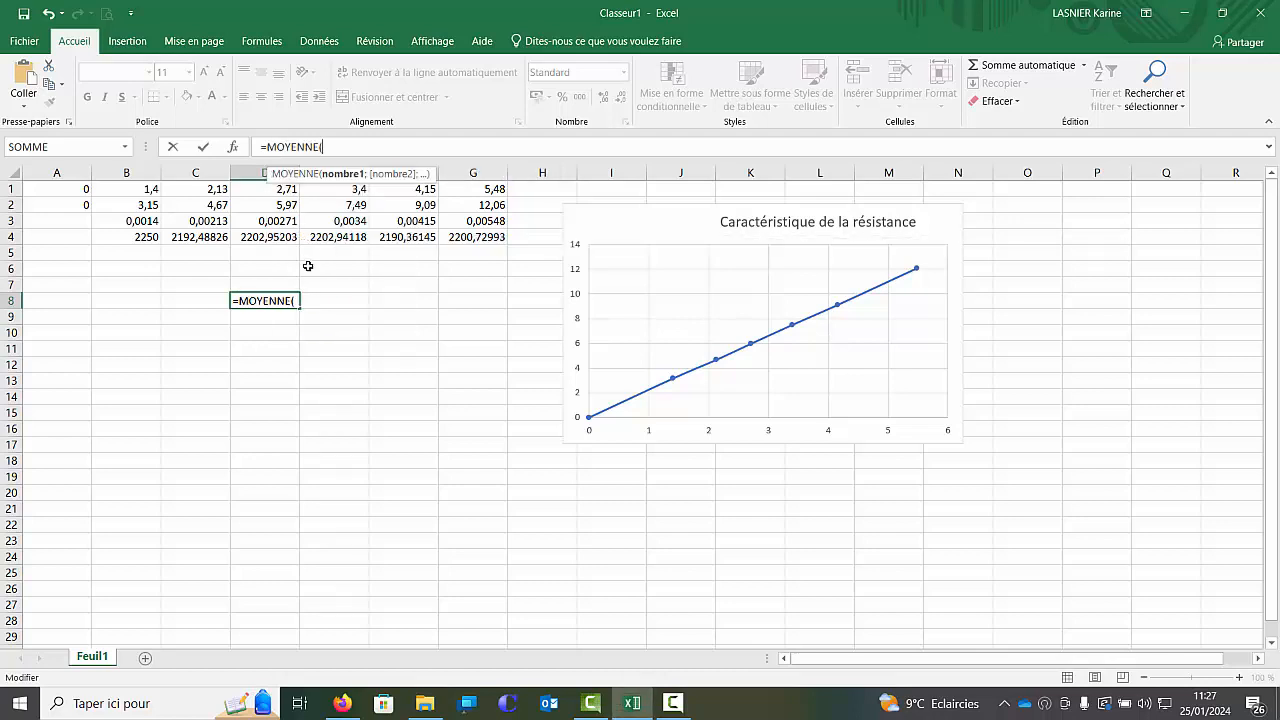
pyautogui.click(149, 233)
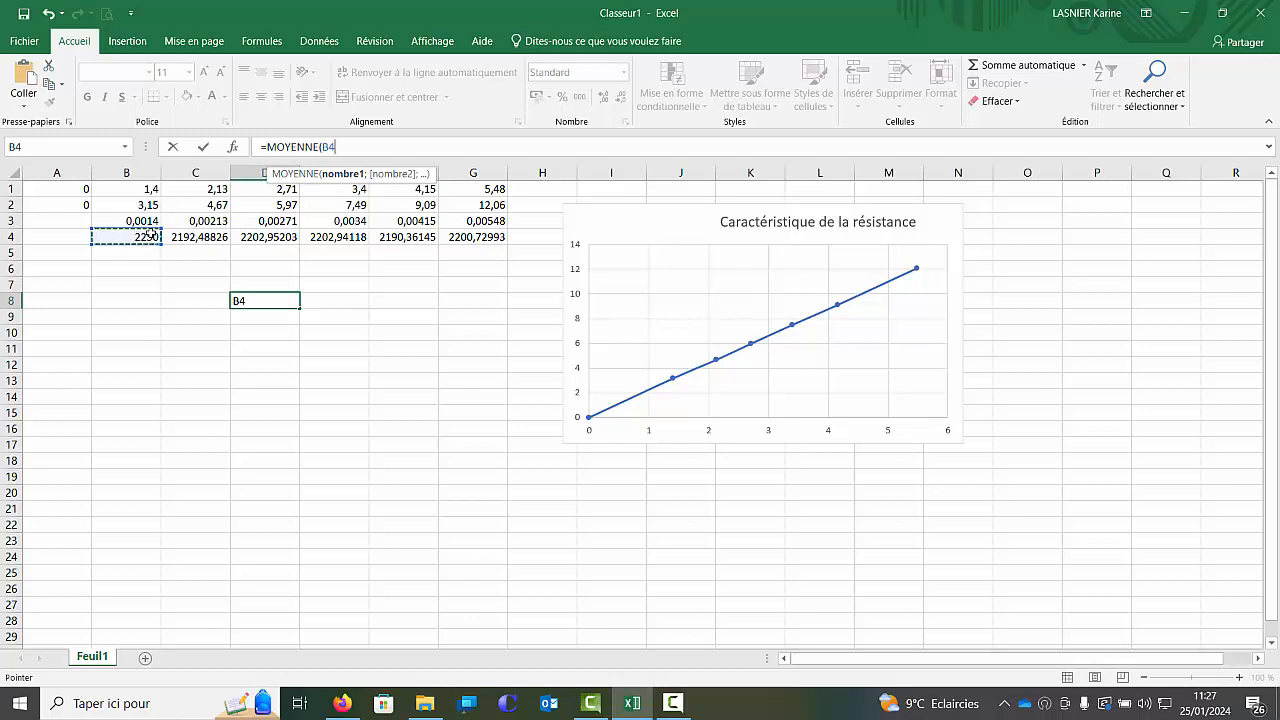
pyautogui.press('F8')
pyautogui.click(462, 238)
pyautogui.write(')')
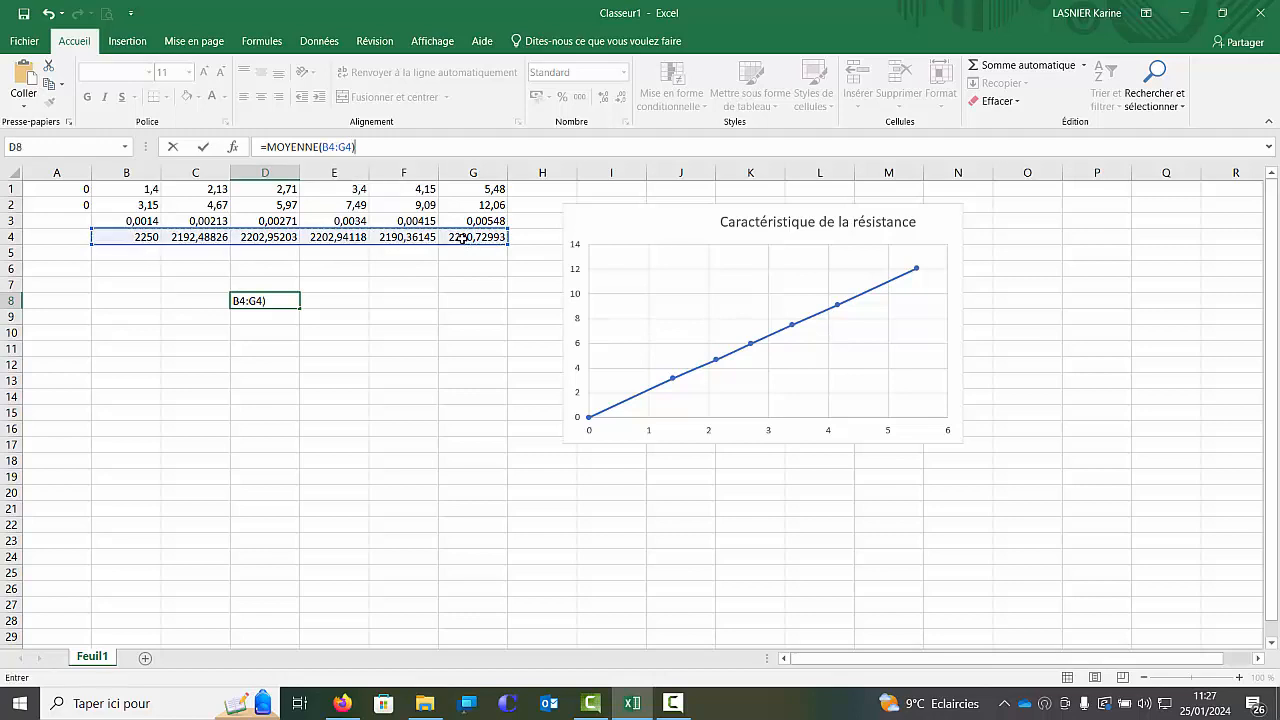
pyautogui.press('Return')
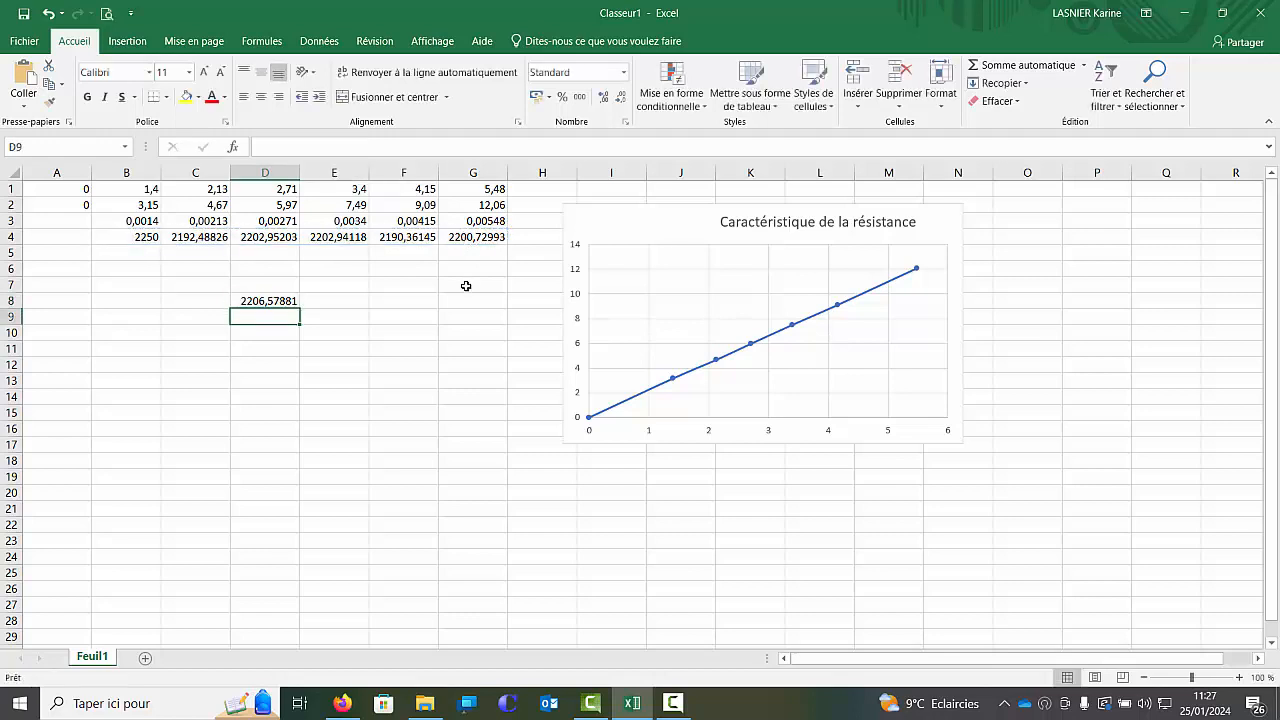